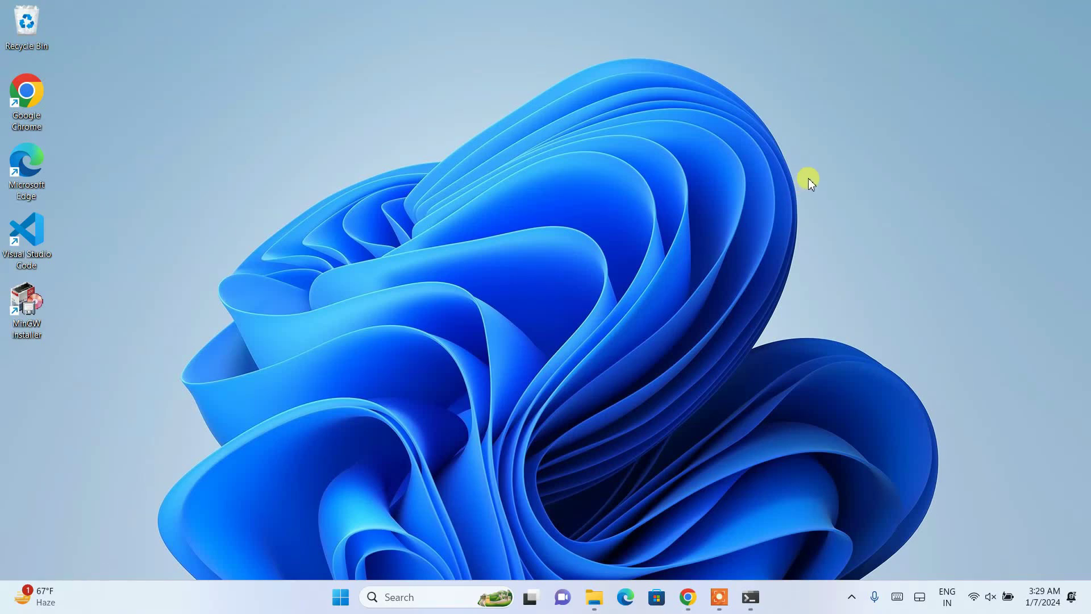
- Review the 'g++ is not recognized' error in Command Prompt, then close the window
left_click(751, 596)
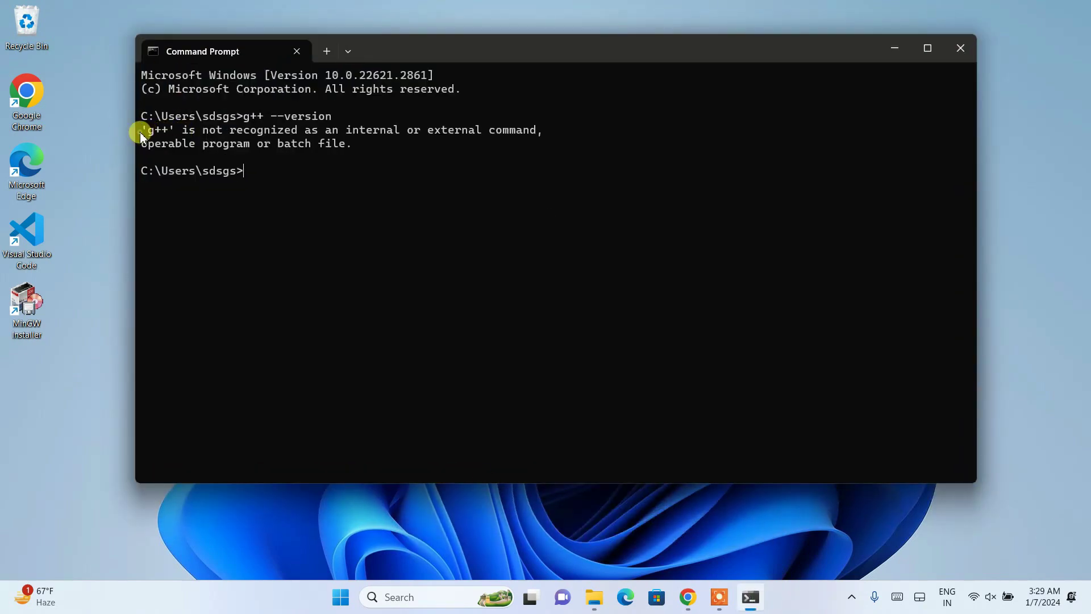
mouse_move(140, 132)
left_mouse_down()
mouse_move(275, 143)
mouse_move(312, 132)
mouse_move(549, 138)
left_mouse_up()
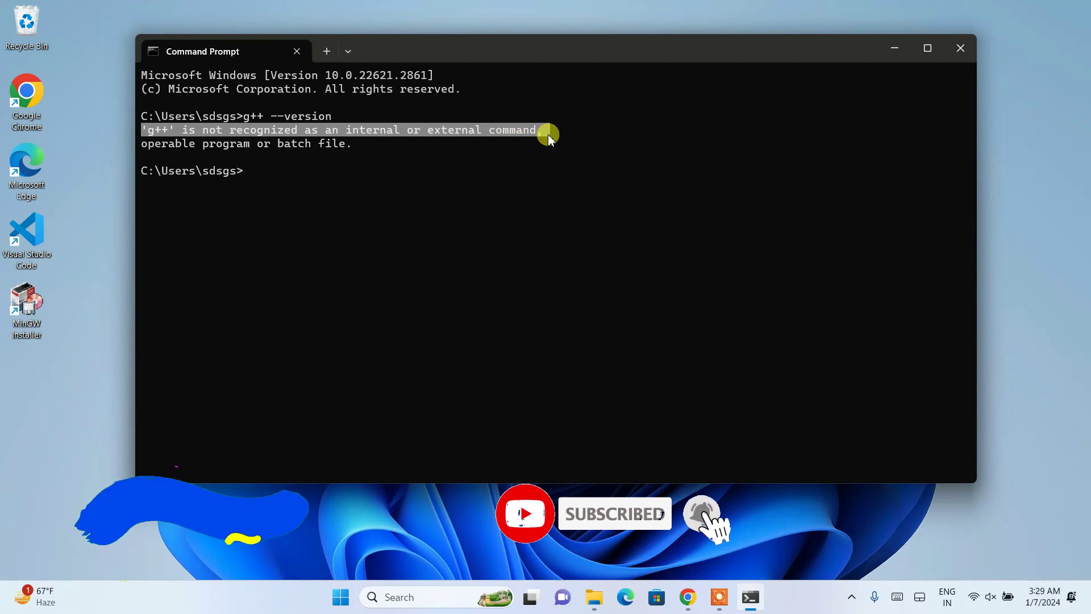
left_click(391, 135)
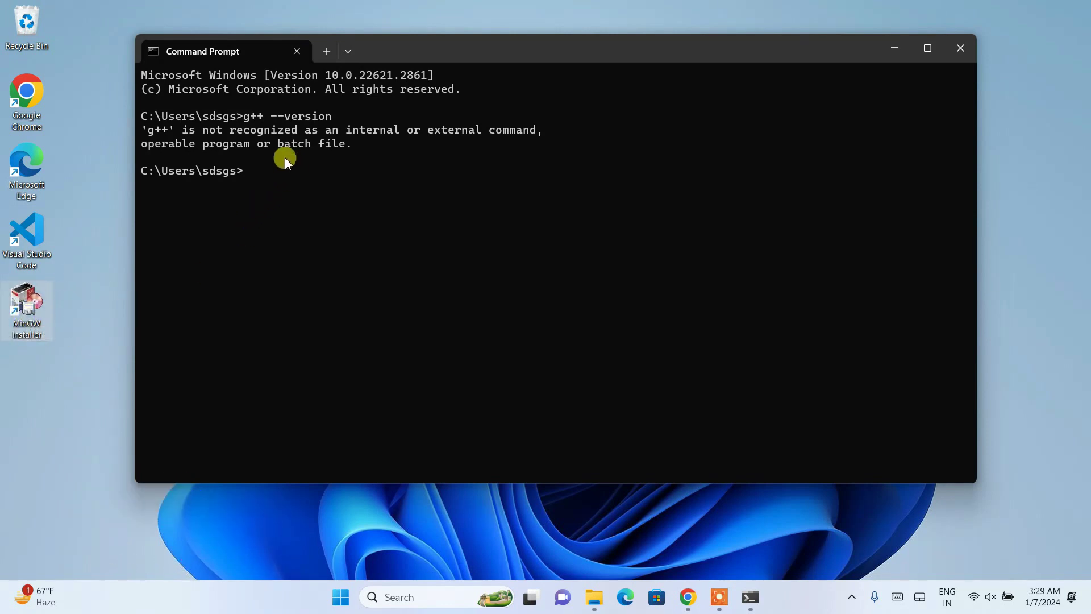
left_click_drag(332, 154, 287, 150)
left_click(317, 146)
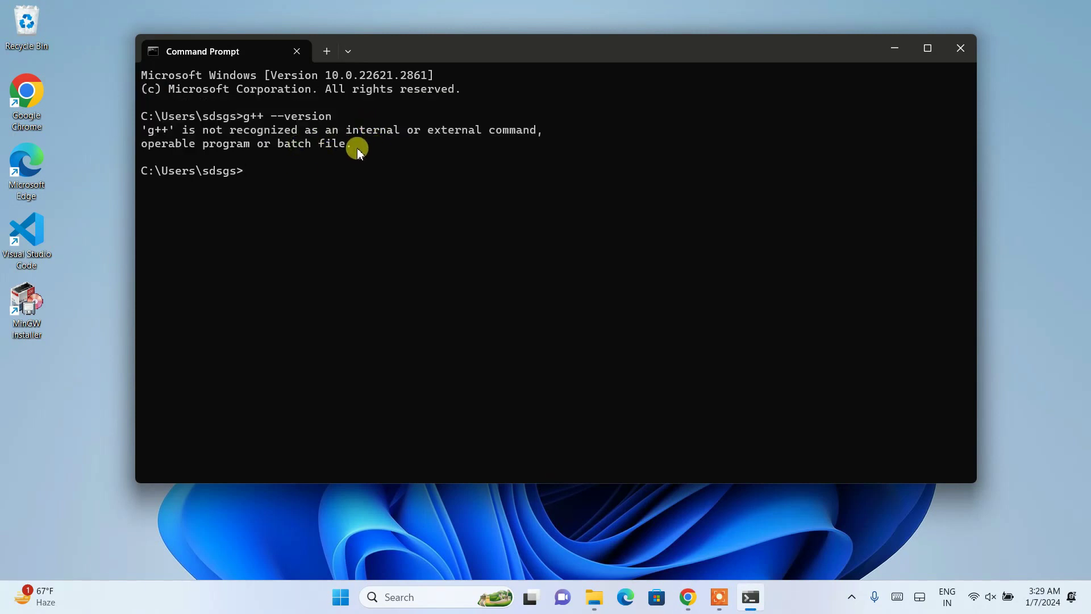
left_click_drag(357, 147, 143, 114)
left_click(231, 159)
left_click(960, 48)
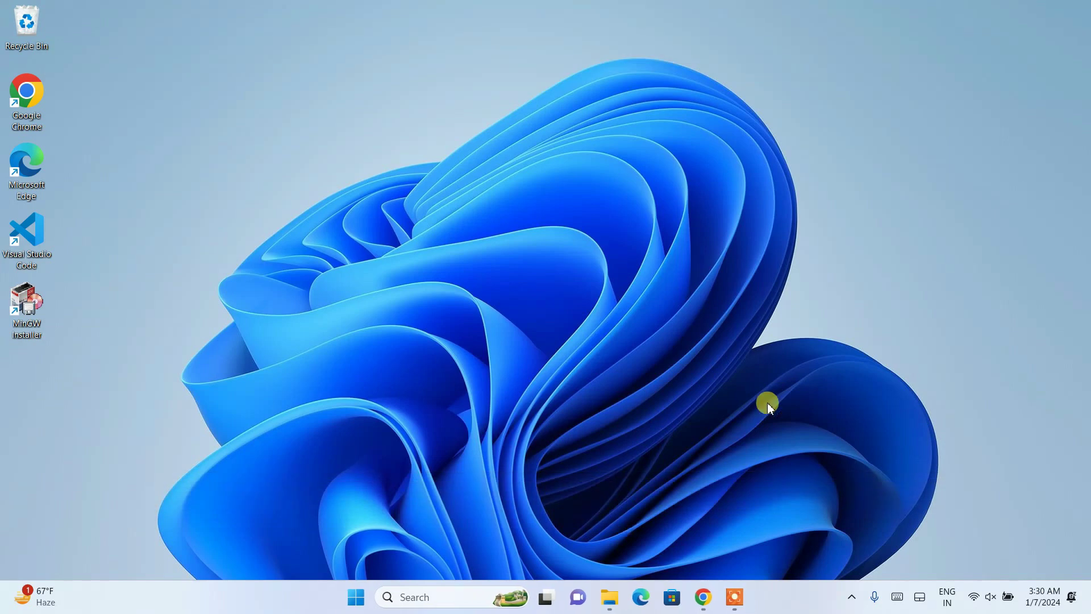
- Browse File Explorer from Local Disk (C:) into MinGW\bin and select its address bar
left_click(609, 596)
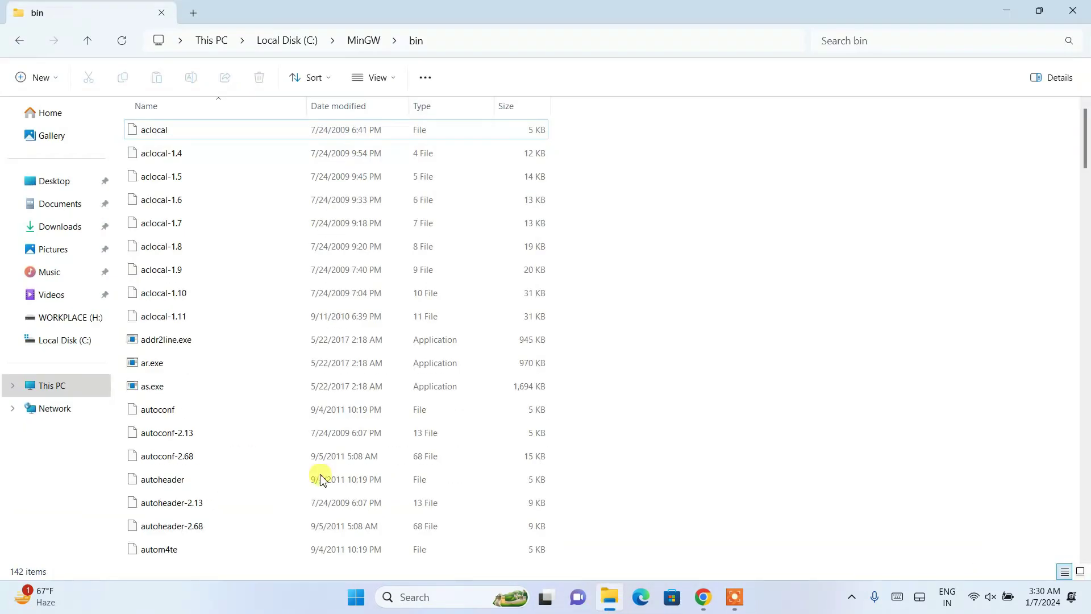
left_click(290, 41)
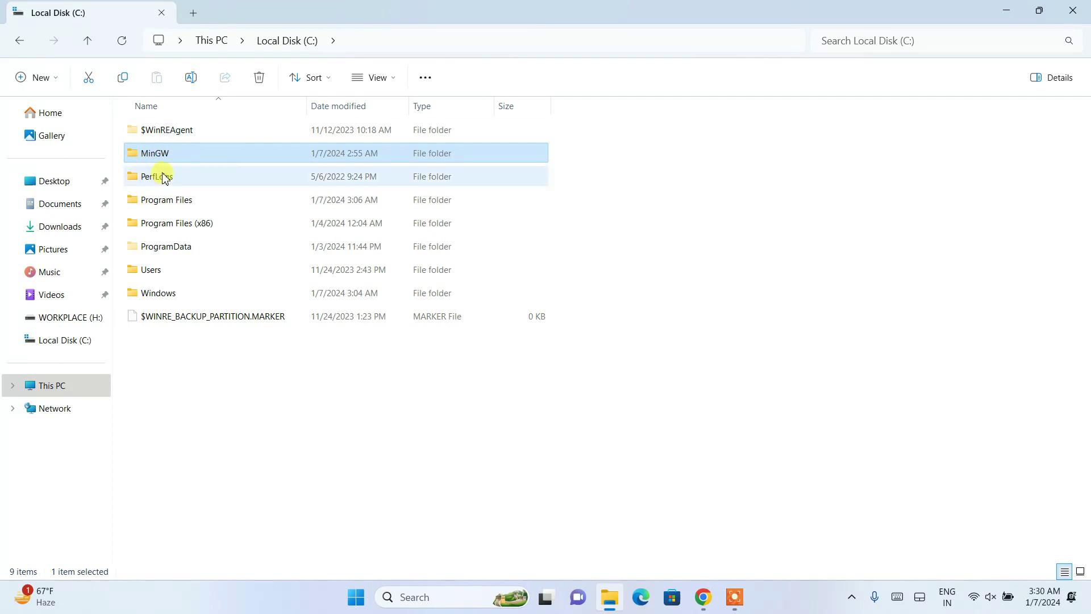
double_click(191, 156)
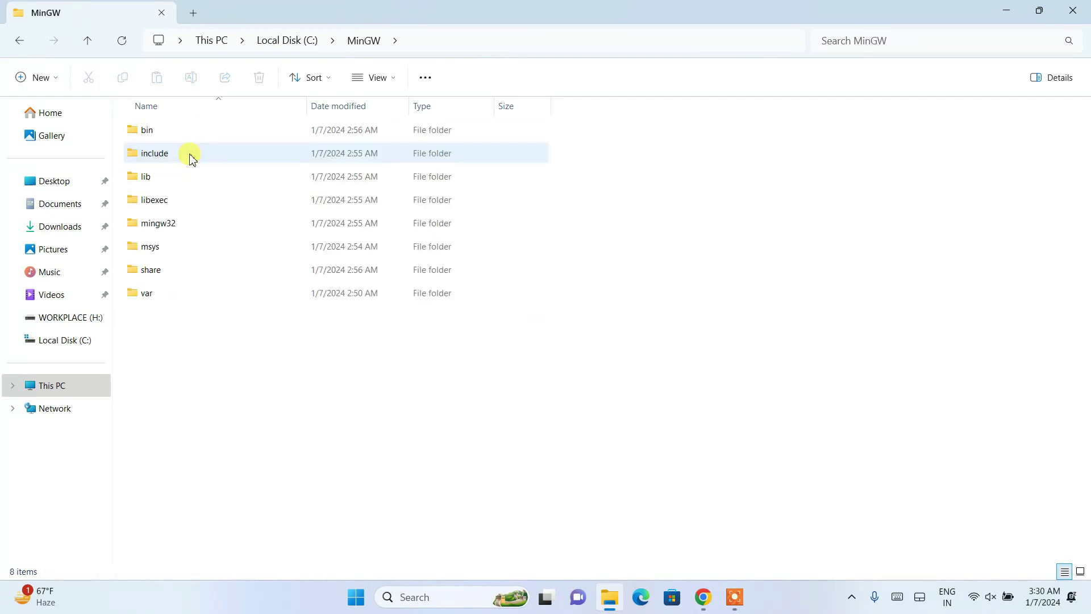
left_click(171, 134)
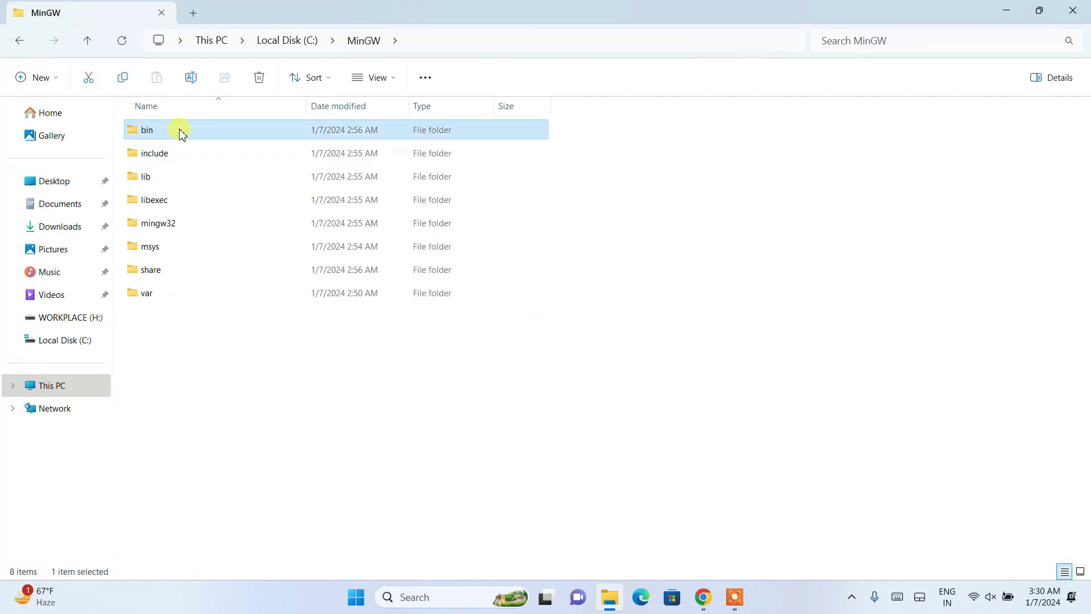
double_click(189, 135)
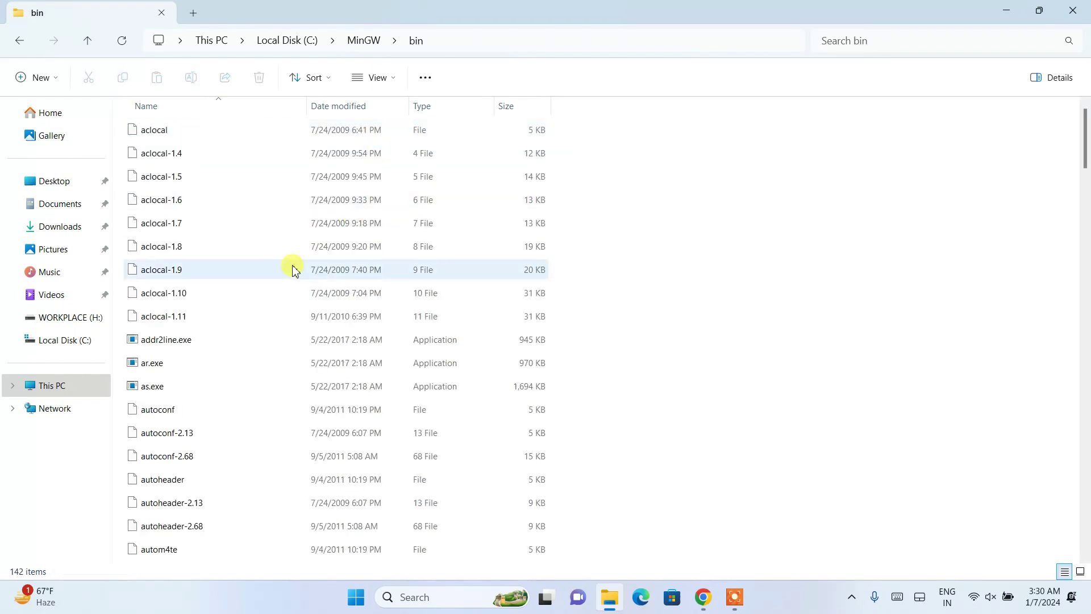
scroll(297, 303, "down", 3)
scroll(297, 304, "up", 2)
scroll(312, 334, "up", 1)
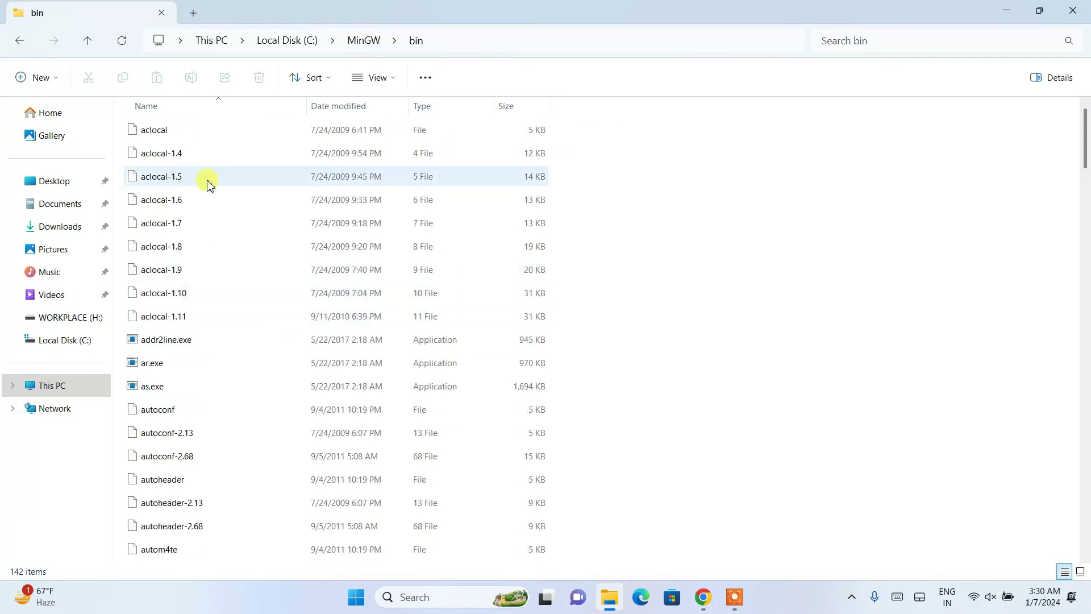
scroll(207, 183, "down", 7)
scroll(231, 244, "down", 1)
scroll(251, 236, "up", 8)
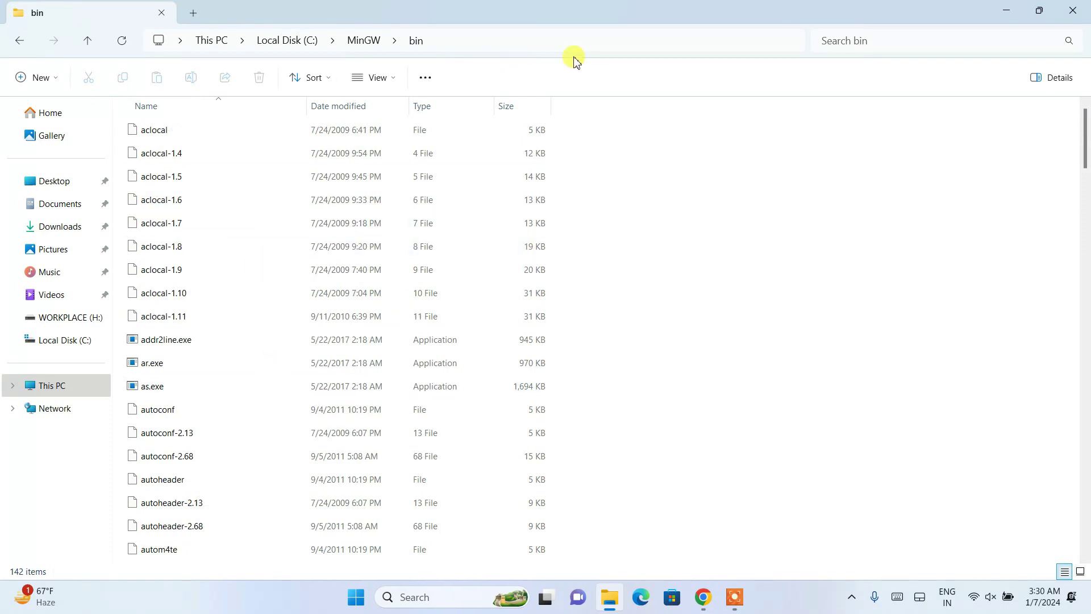
left_click(555, 49)
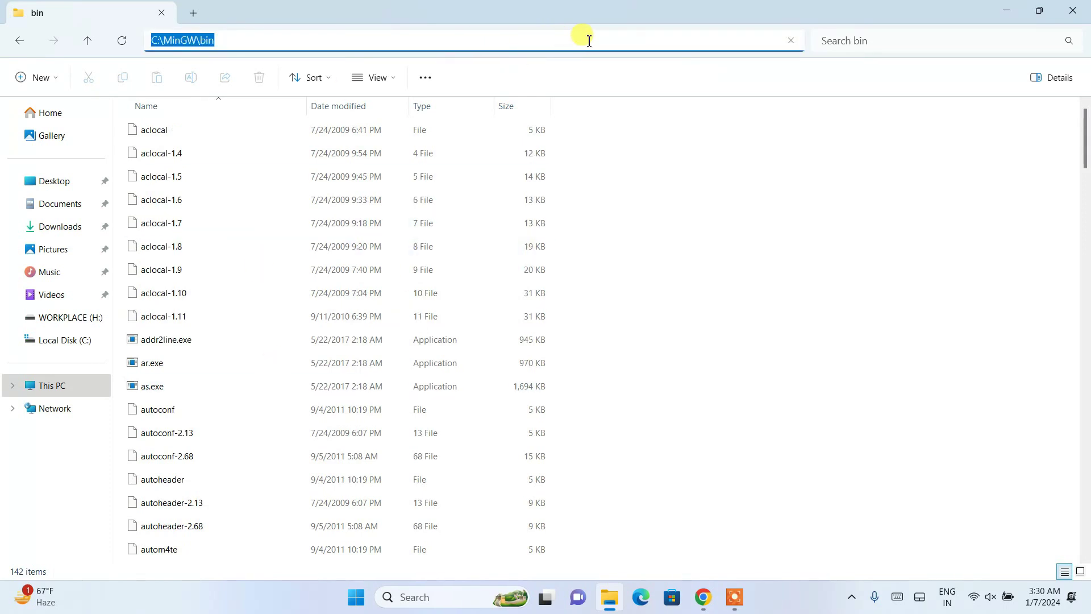
type("cm")
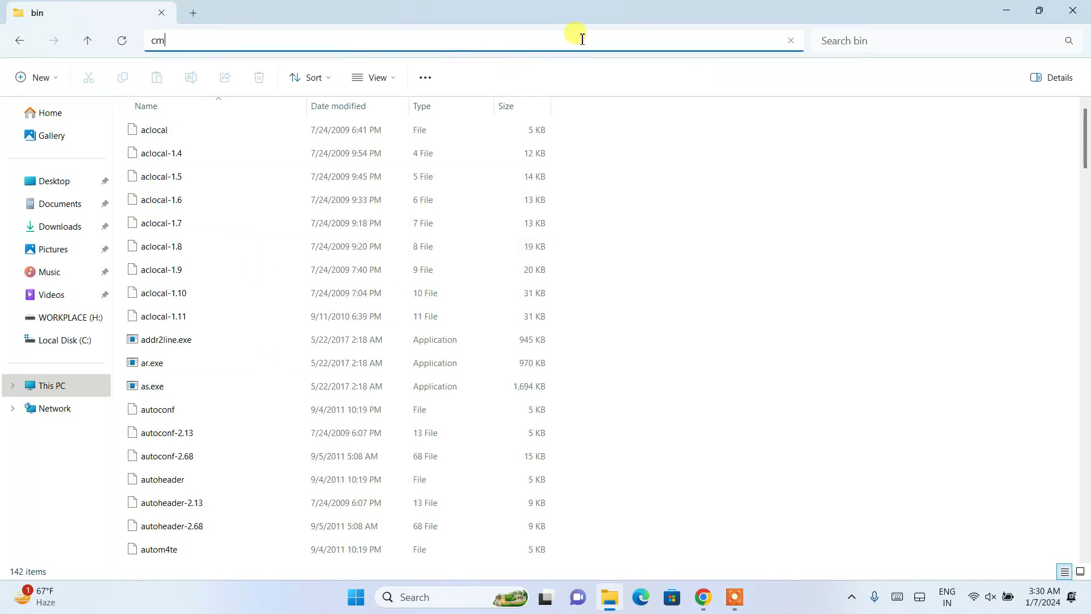
type("d")
- Open cmd at C:\MinGW\bin and run g++ --version, showing GCC-6.3.0-1
key("Return")
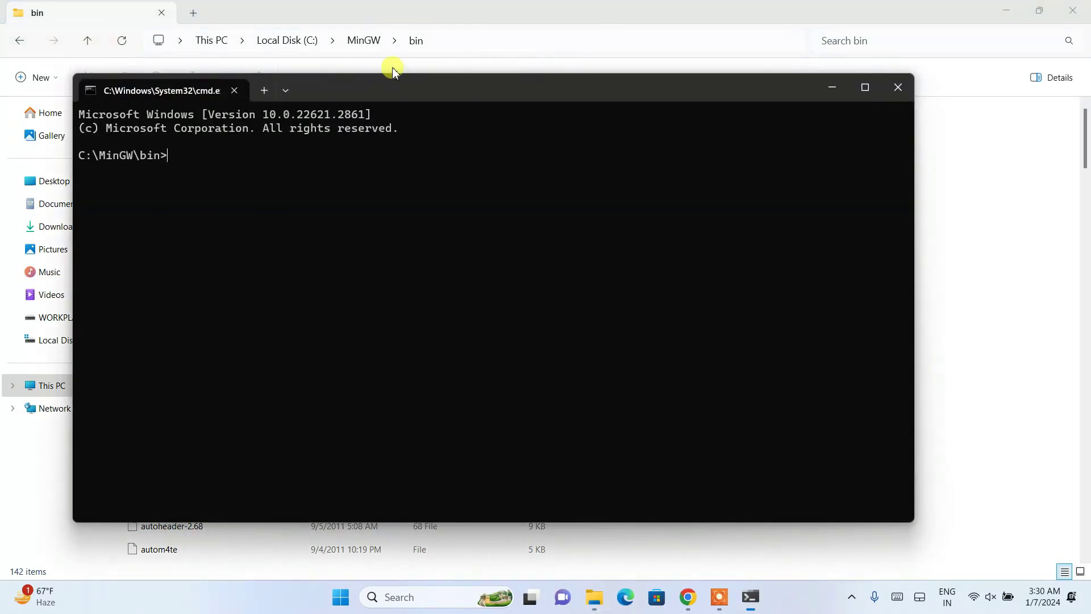
mouse_move(390, 69)
left_mouse_down()
mouse_move(443, 100)
mouse_move(597, 124)
left_mouse_up()
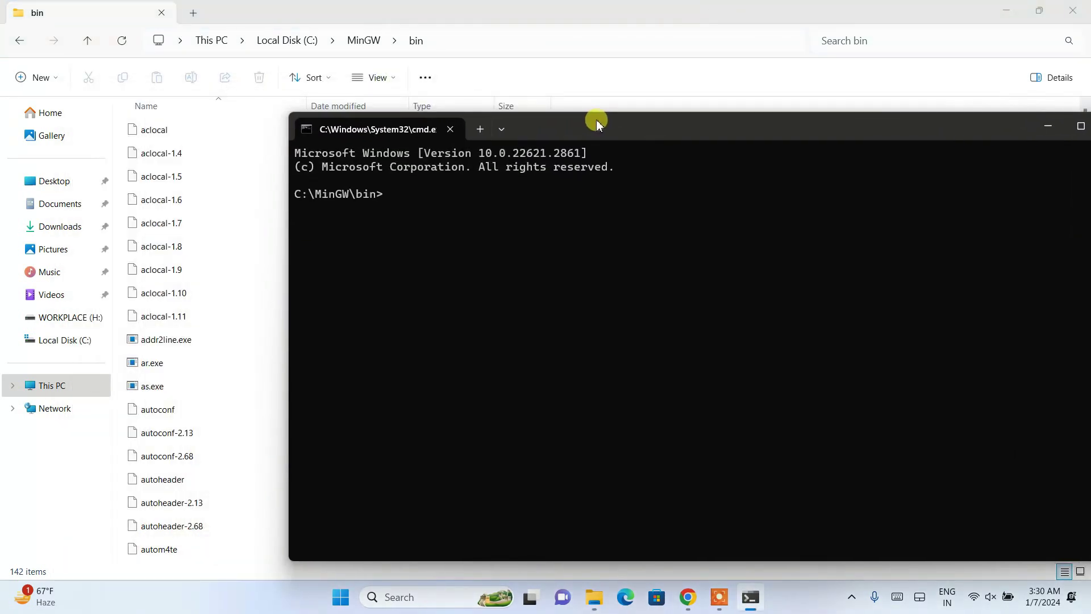
type("g++ --version")
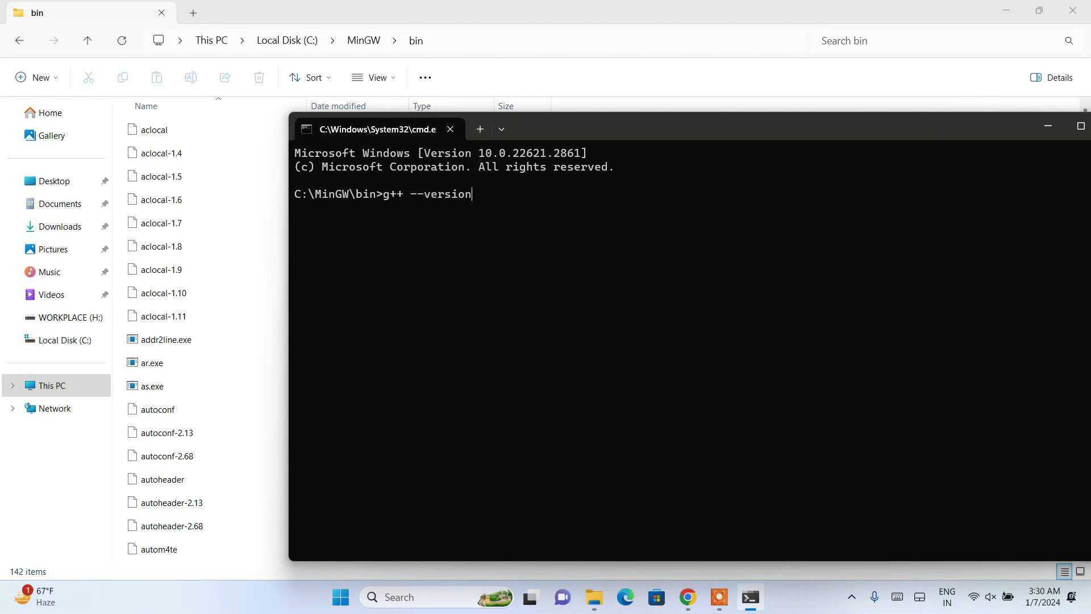
key("Return")
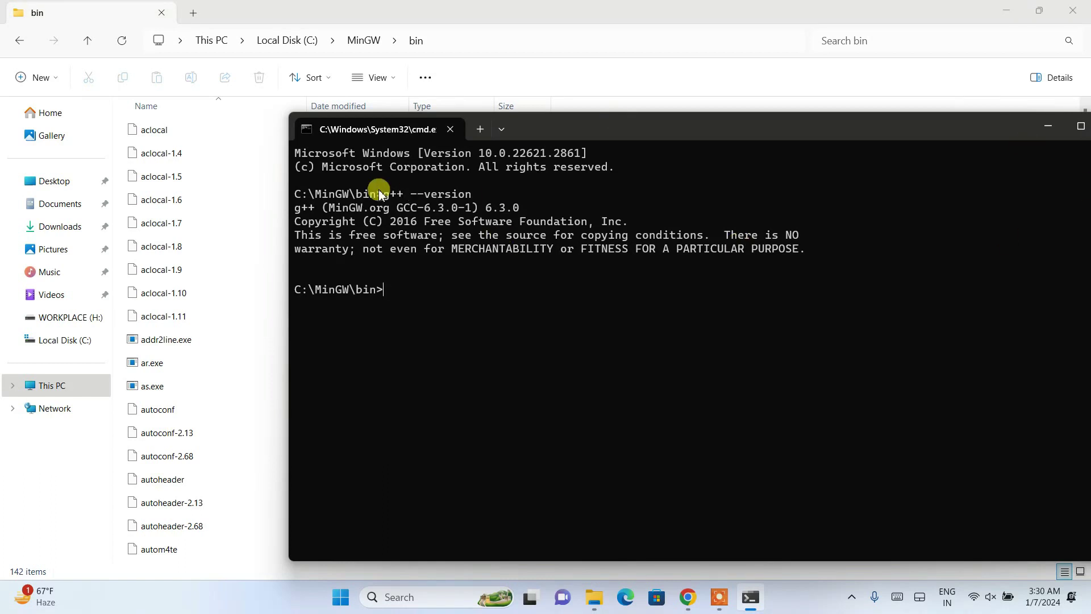
left_click_drag(296, 213, 510, 217)
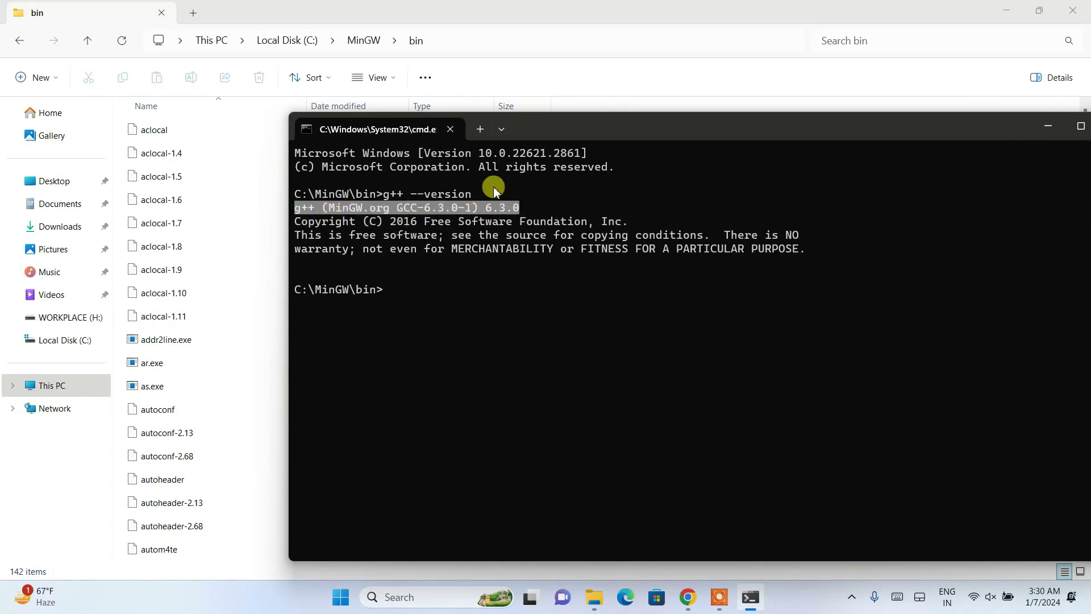
left_click(1008, 11)
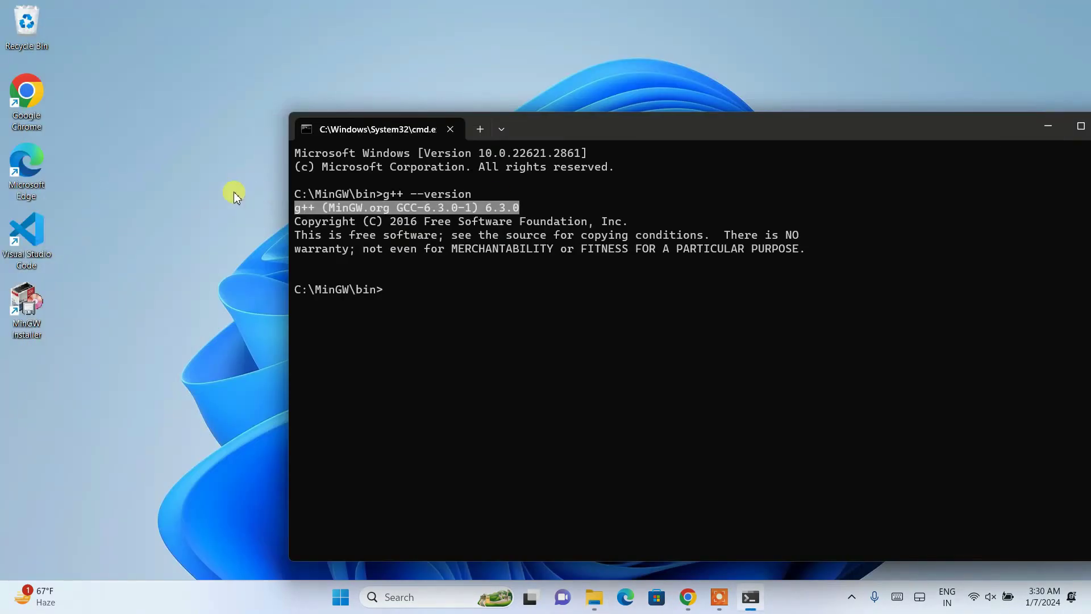
left_click(408, 597)
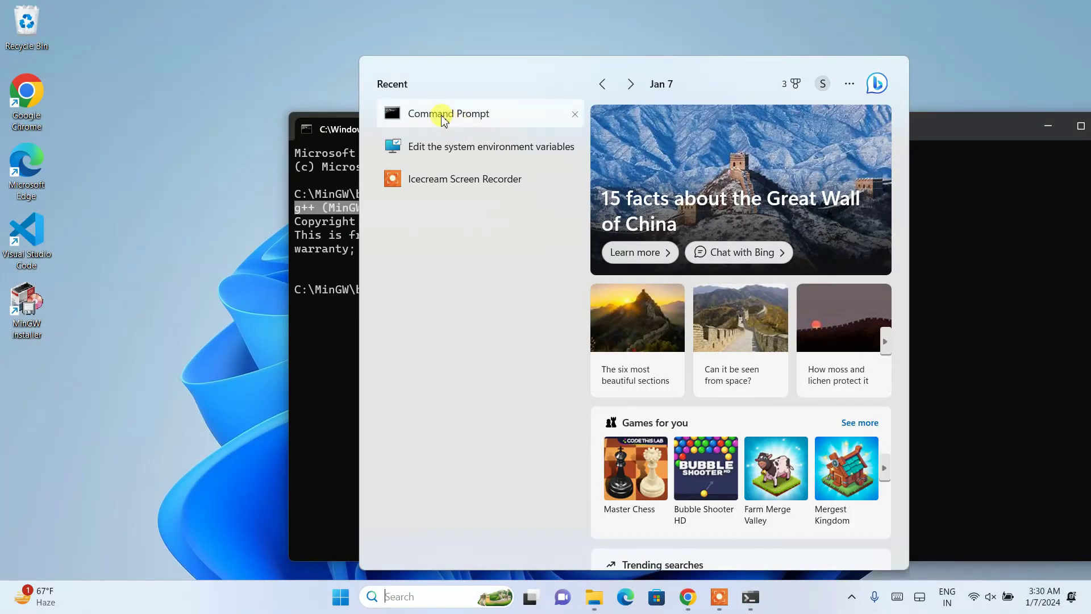
- Open a fresh Command Prompt at C:\Users alongside the MinGW bin console
left_click(444, 114)
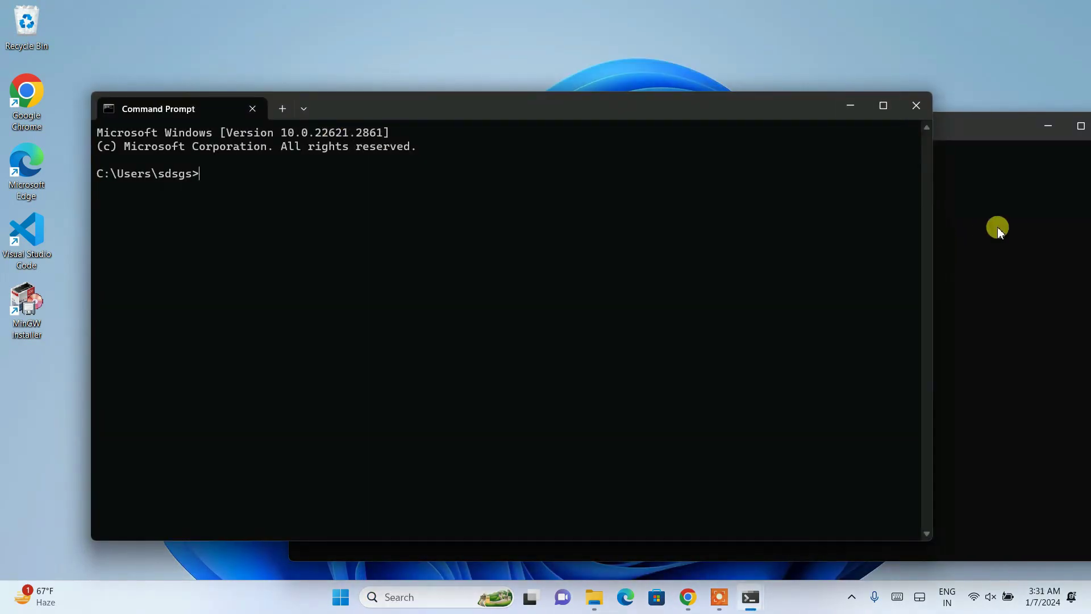
left_click(993, 229)
left_click_drag(296, 290, 364, 291)
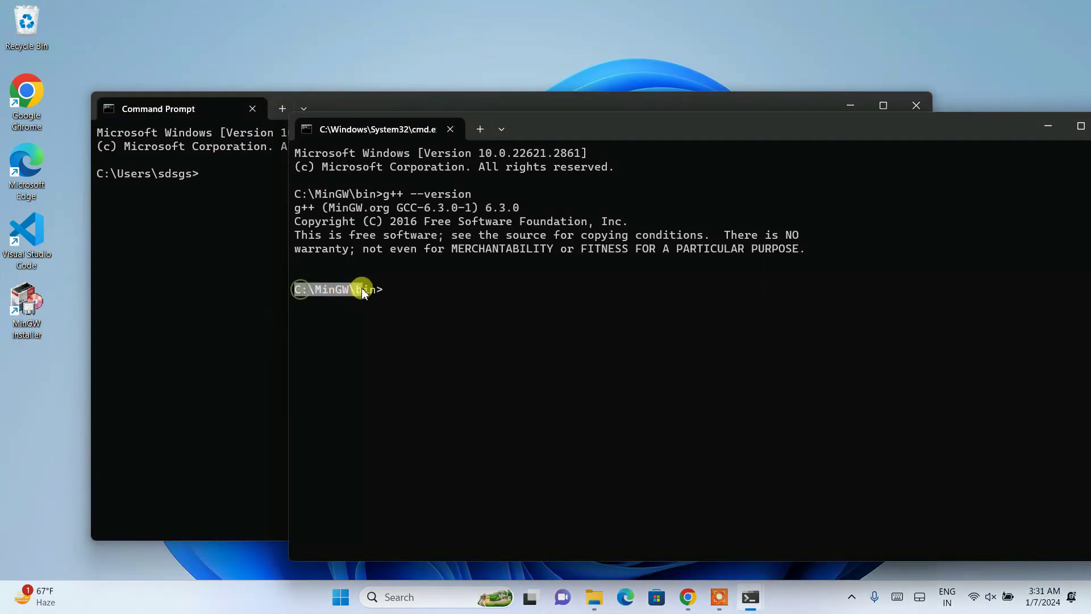
key("ctrl+c")
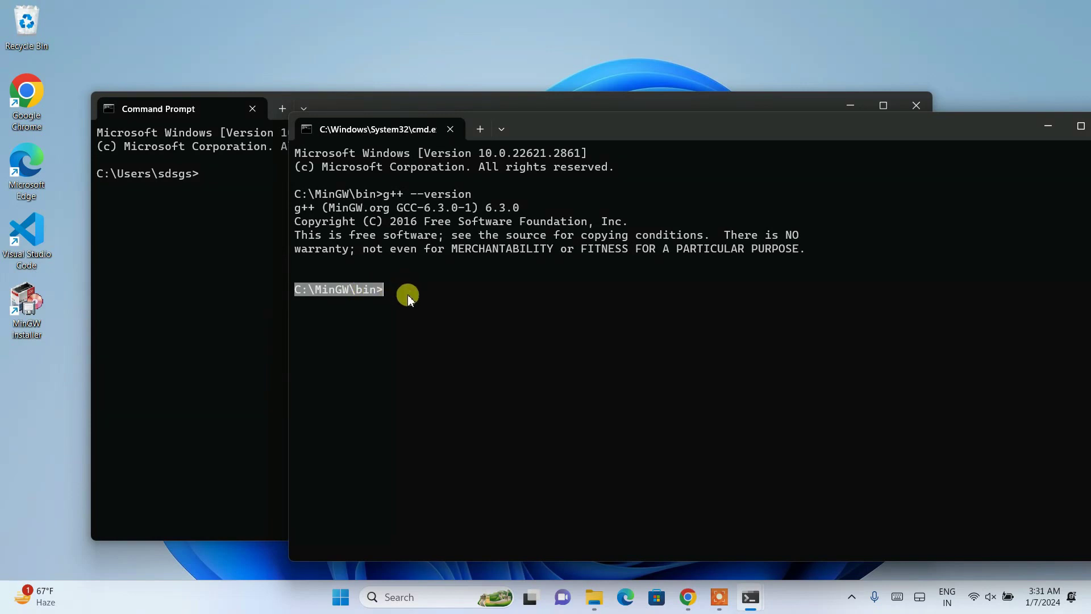
left_click(255, 248)
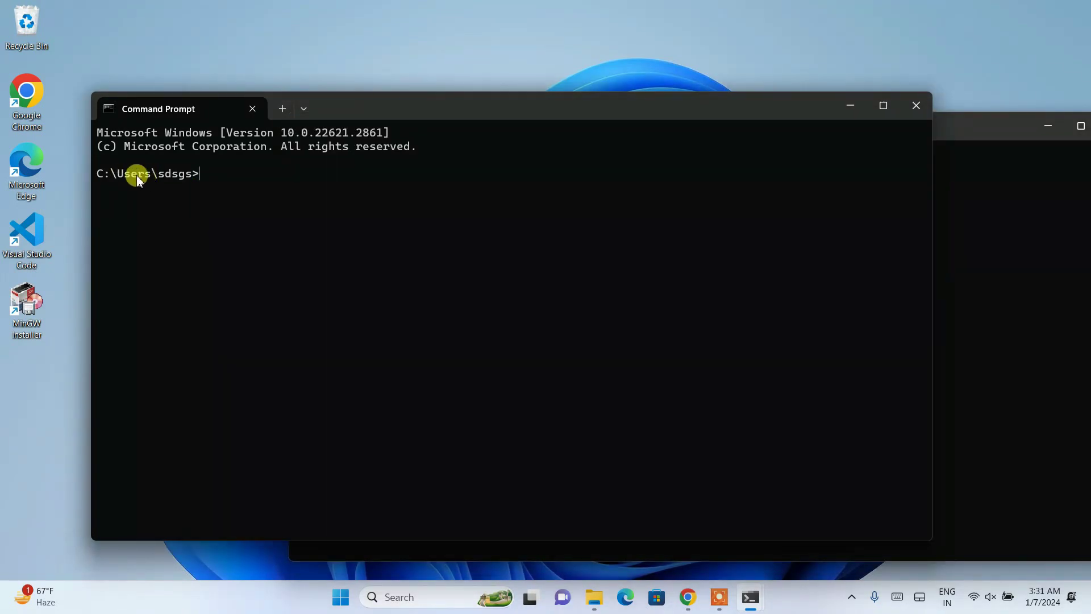
left_click(258, 187)
type("g++ --version")
- Run g++ --version at C:\Users and highlight the 'not recognized' error
key("Return")
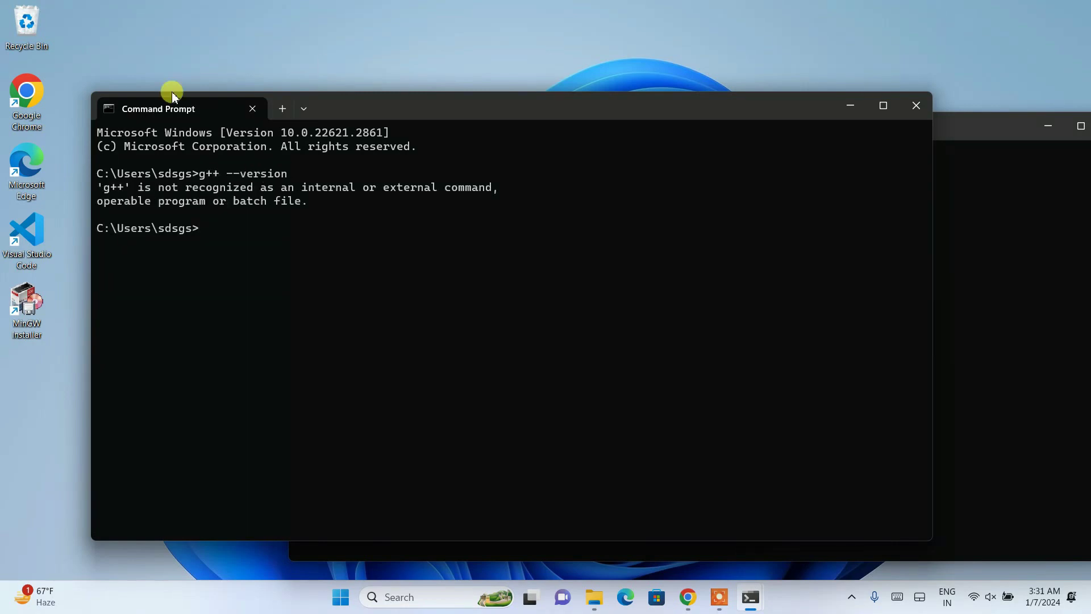
left_click_drag(92, 189, 299, 192)
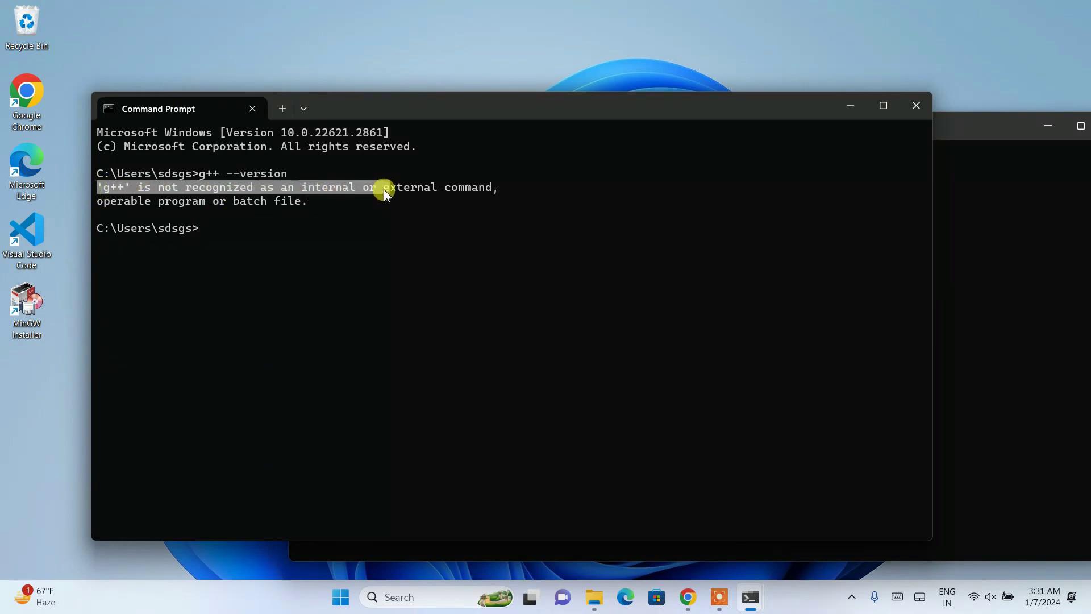
left_click(583, 191)
- Position the C:\MinGW\bin console beside the C:\Users one, highlighting its GCC-6.3.0-1 line
left_click(1013, 205)
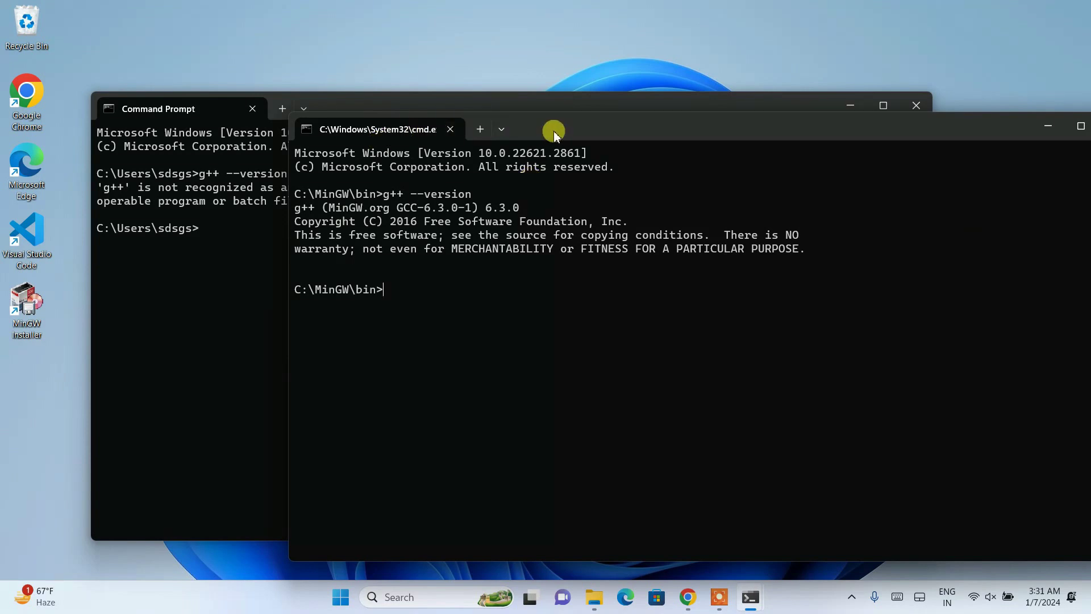
left_click_drag(555, 128, 523, 76)
left_click_drag(269, 154, 434, 155)
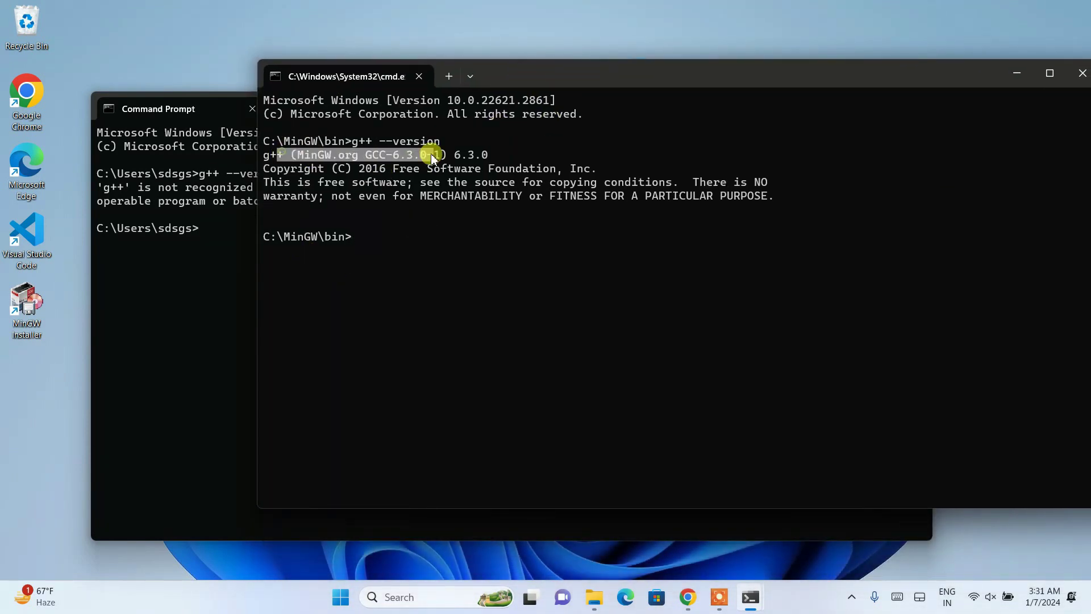
left_click(398, 207)
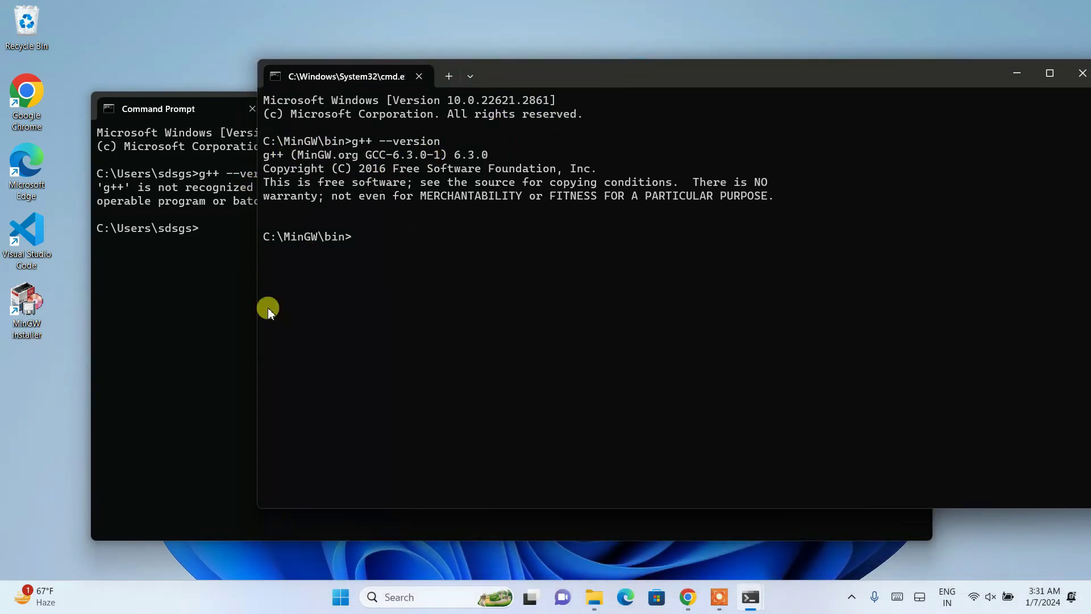
left_click(182, 305)
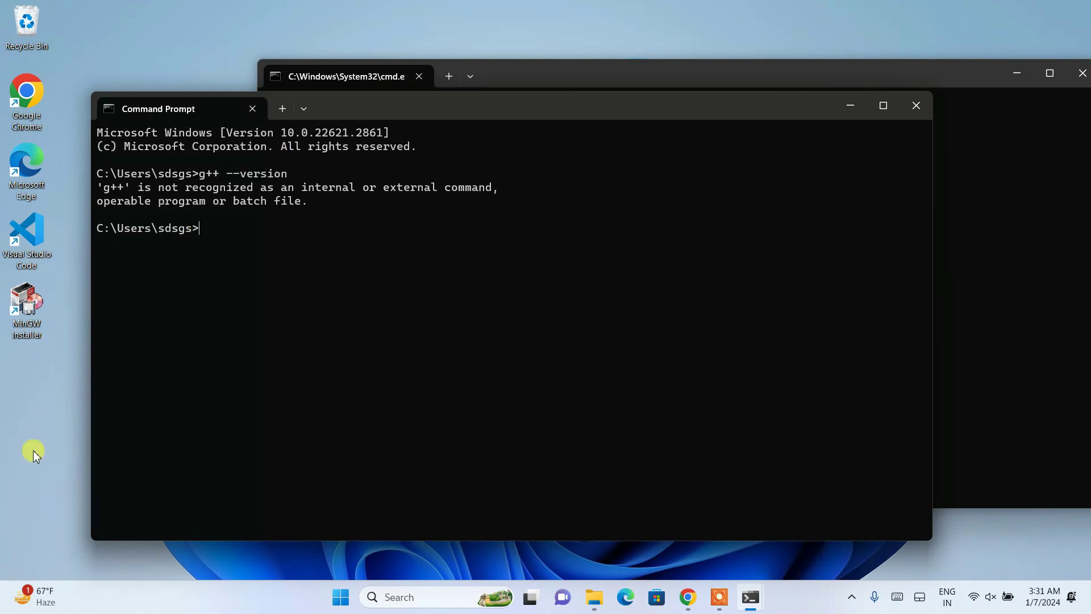
left_click(1056, 178)
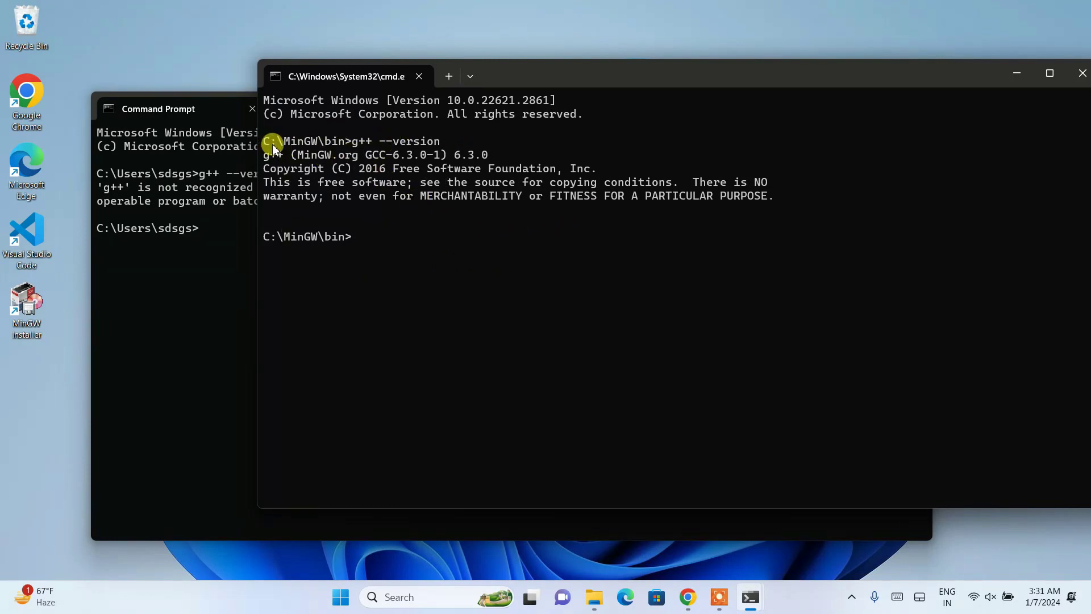
left_click_drag(271, 142, 357, 144)
key("ctrl+c")
left_click_drag(533, 73, 533, 58)
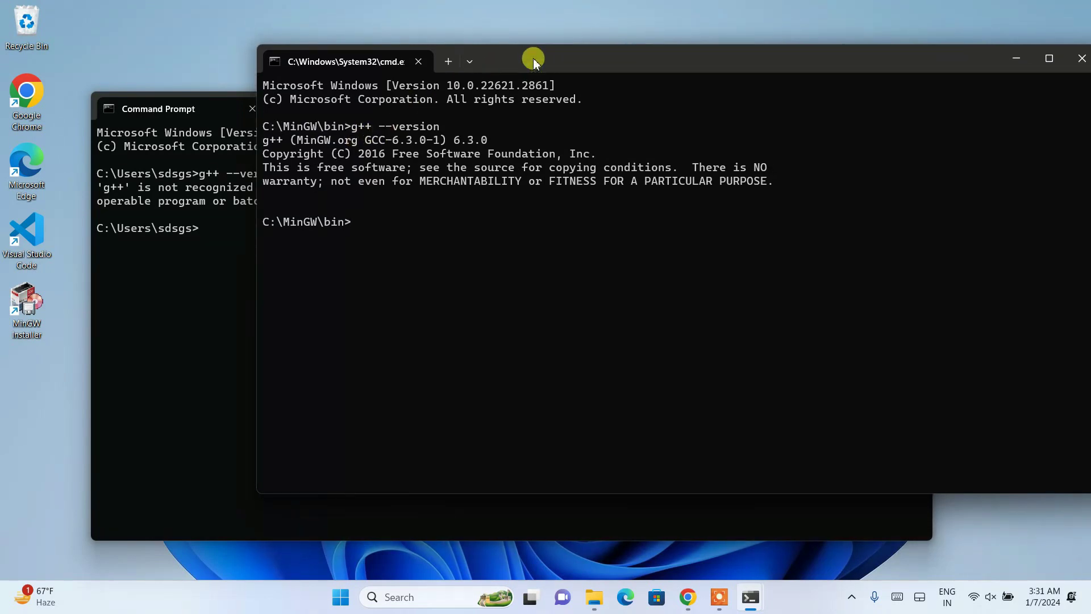
- Copy the folder path C:\MinGW\bin from File Explorer's address bar
left_click(593, 597)
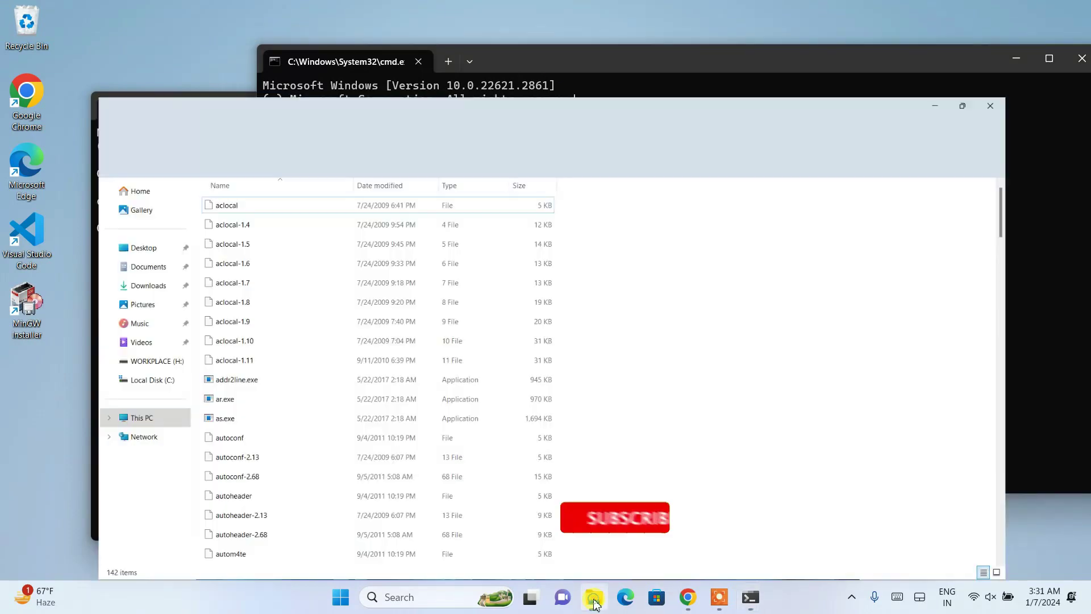
left_click(585, 40)
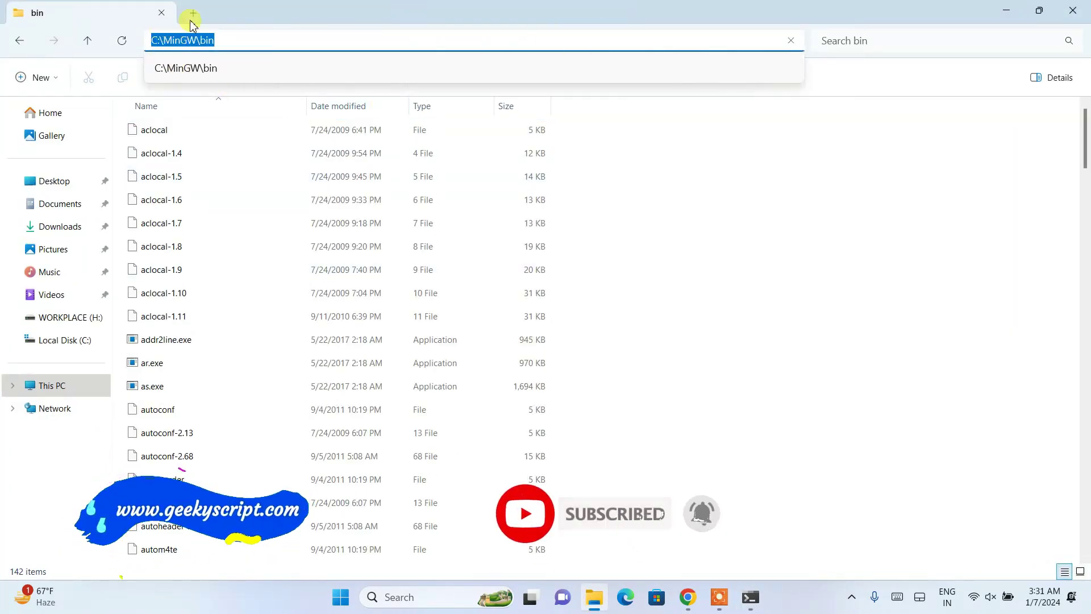
right_click(229, 40)
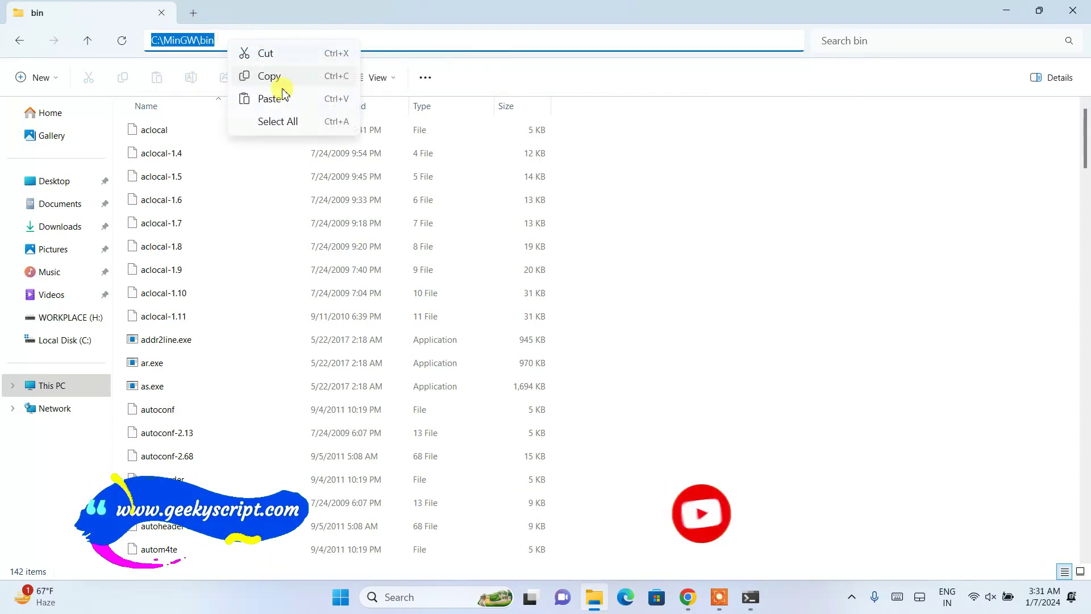
left_click(273, 75)
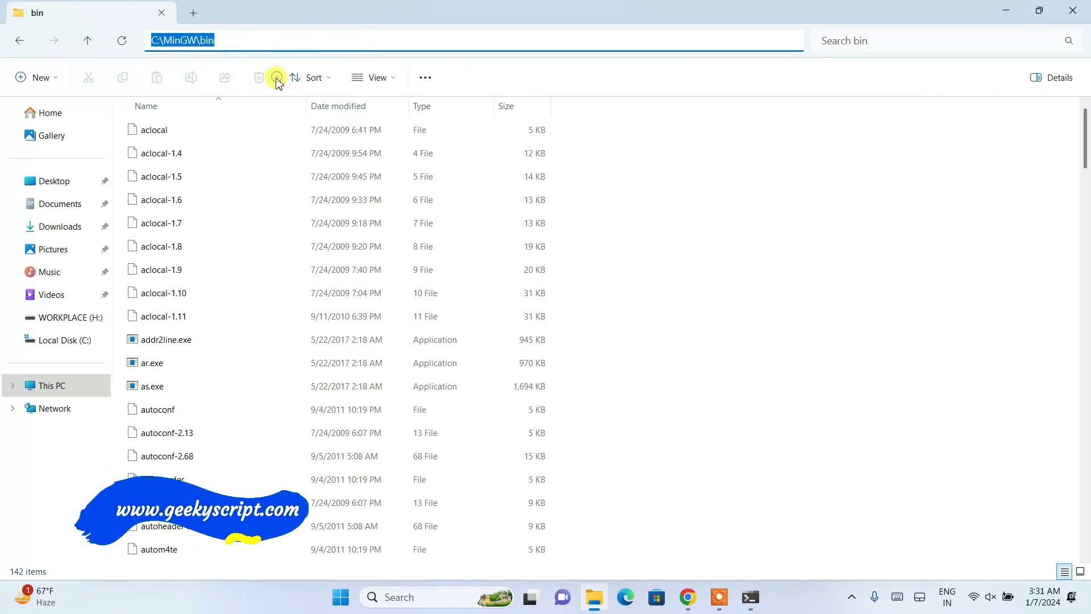
left_click(418, 596)
type("e")
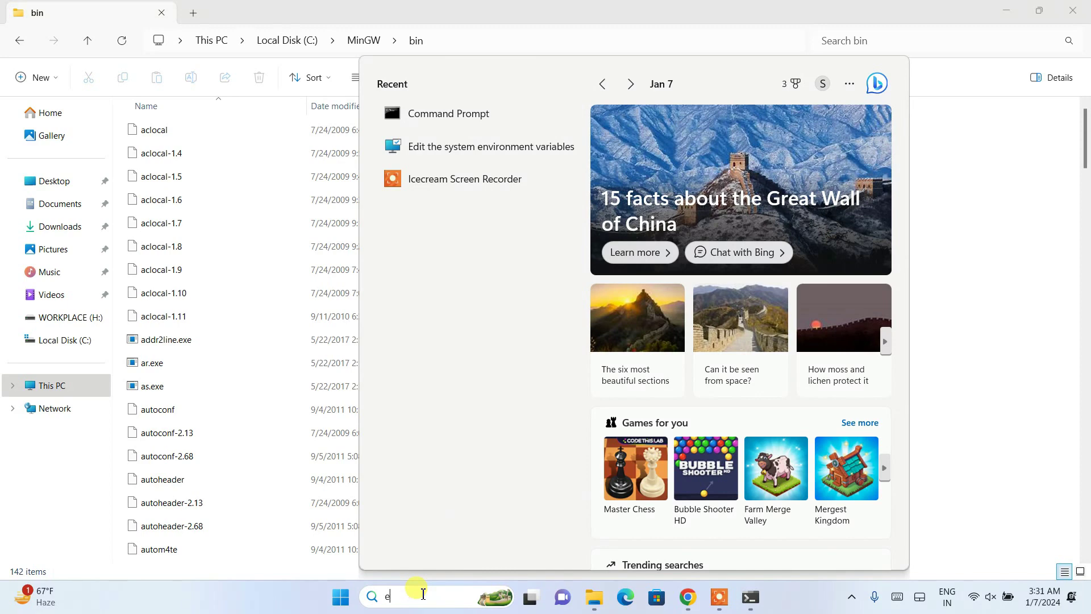
type("nvir")
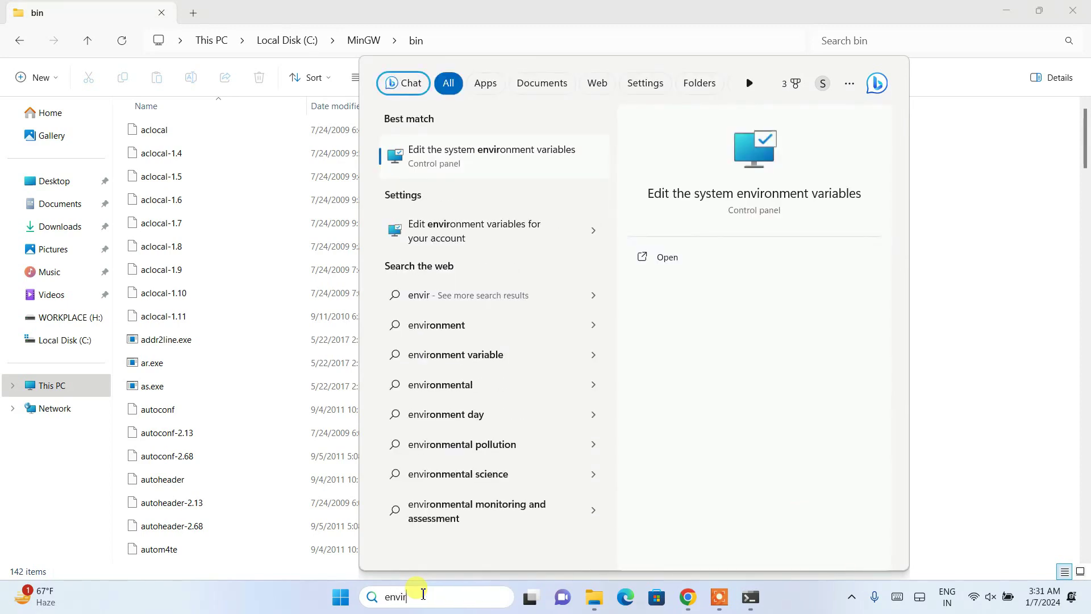
type("on")
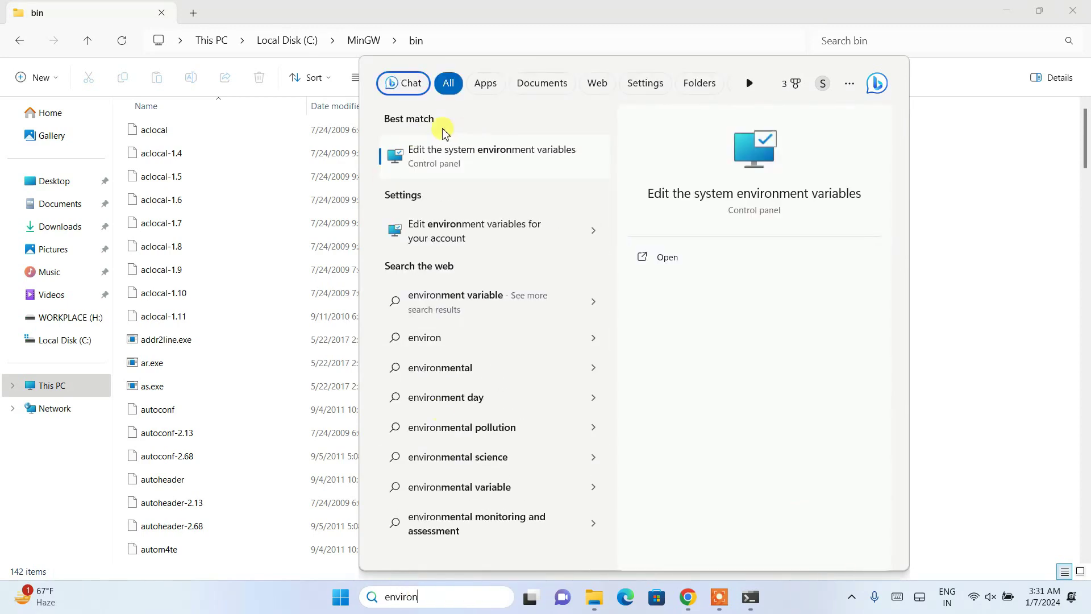
- Open the system Path variable for editing via 'Edit the system environment variables'
left_click(548, 162)
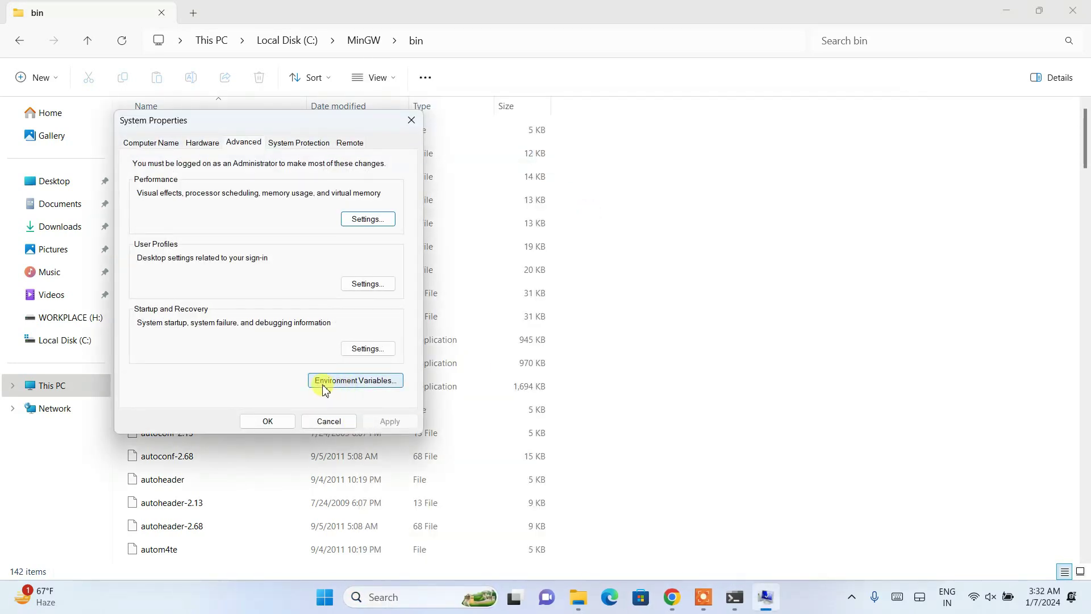
left_click(341, 384)
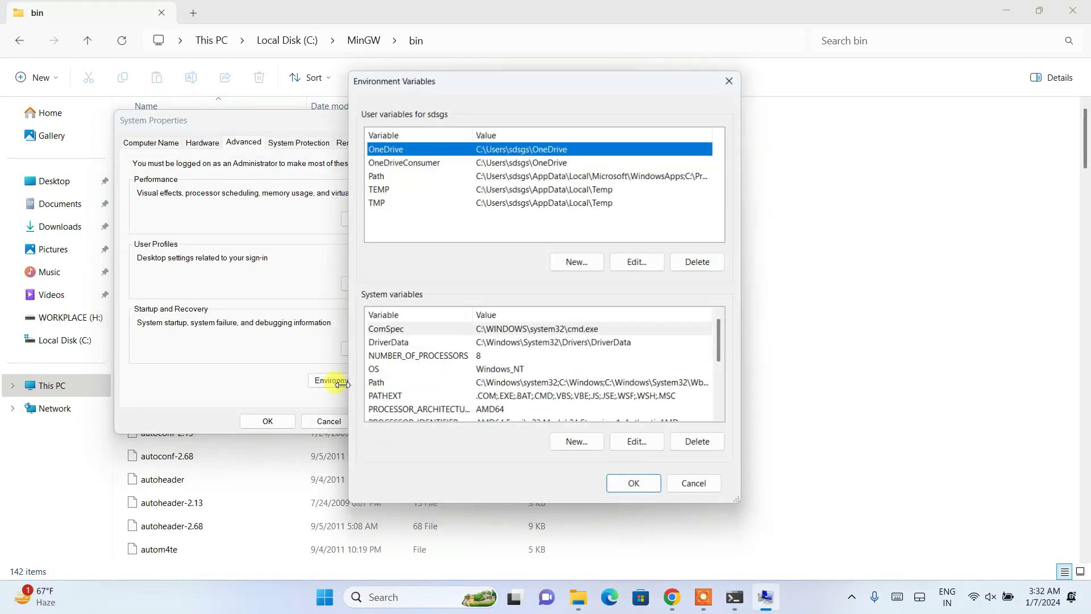
left_click(430, 385)
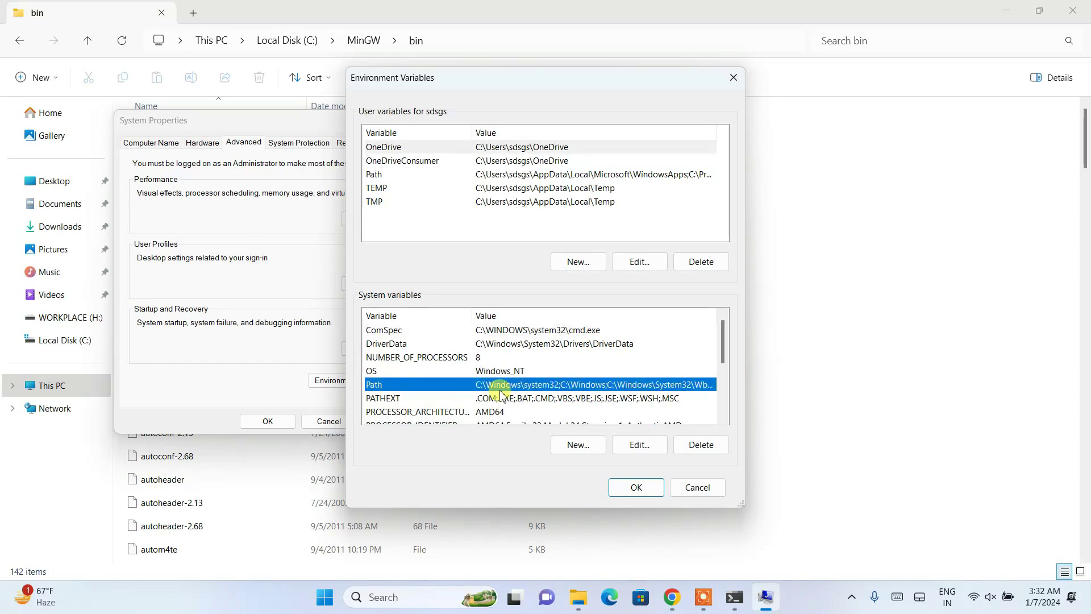
left_click(639, 446)
- Add a new Path entry by pasting C:\MinGW\bin
left_click(678, 145)
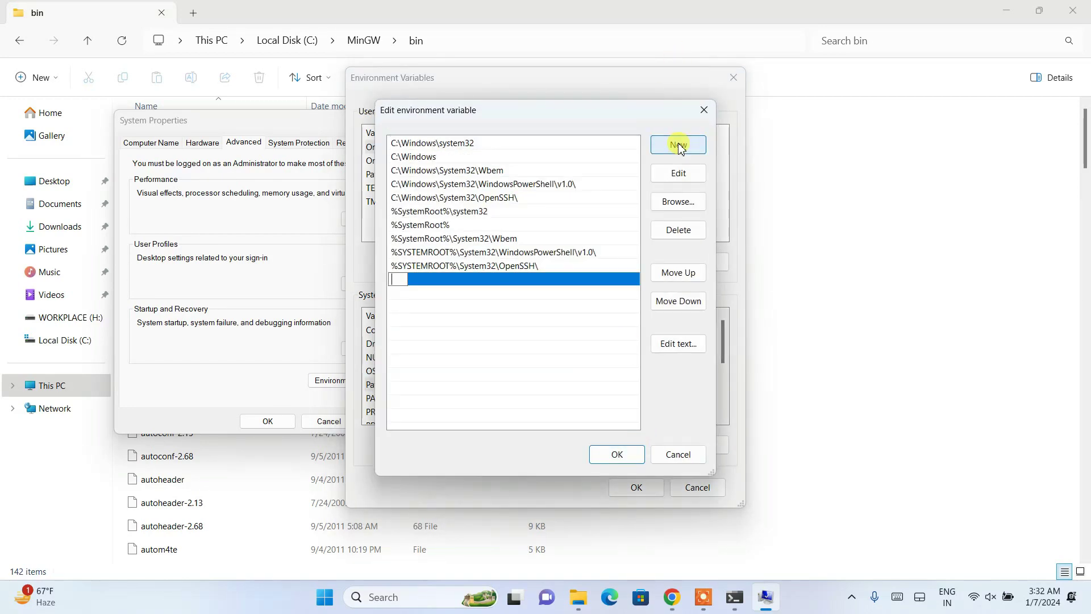
right_click(399, 278)
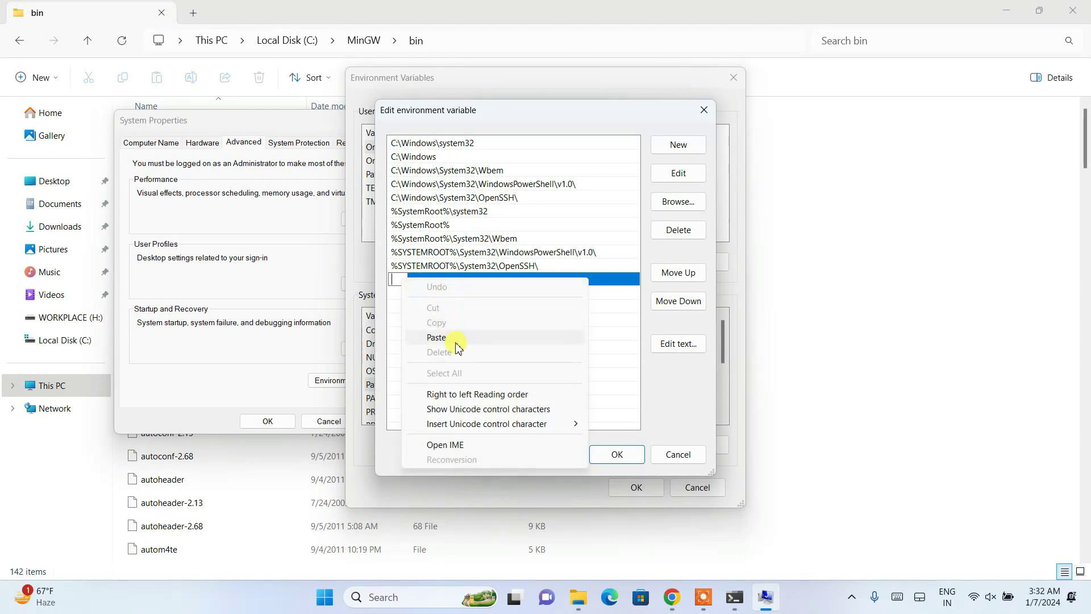
left_click(437, 338)
left_click(504, 334)
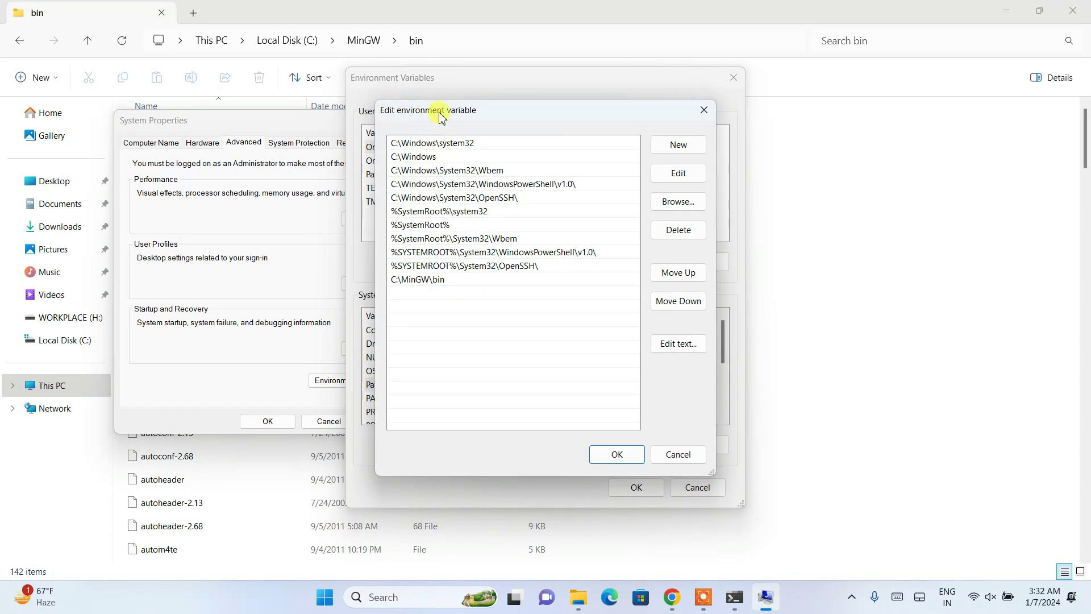
left_click_drag(469, 117, 577, 115)
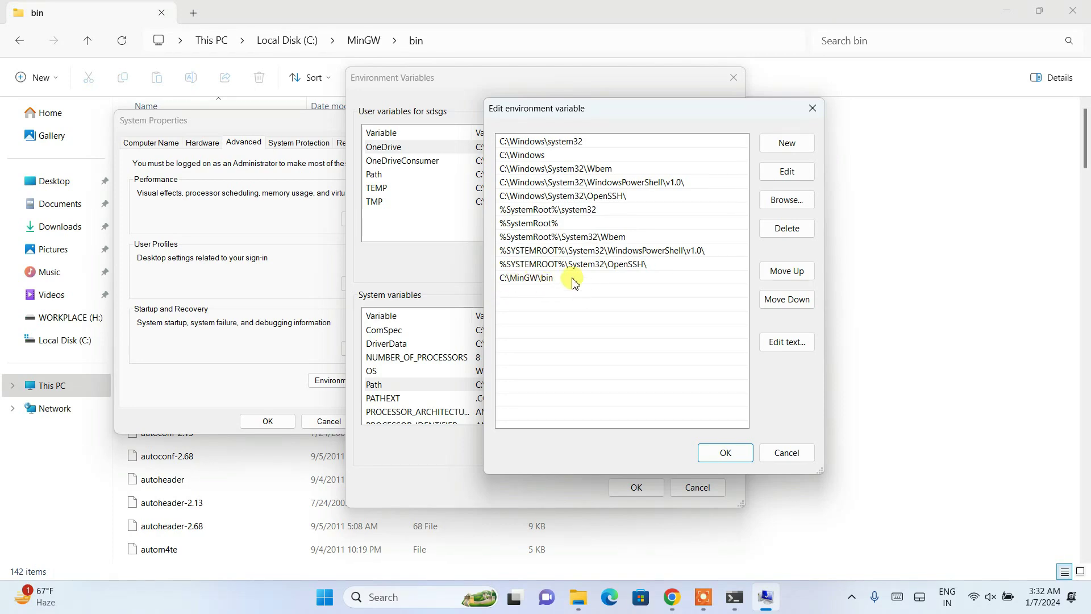
- Confirm OK in the Path editor, Environment Variables and System Properties dialogs
left_click(725, 453)
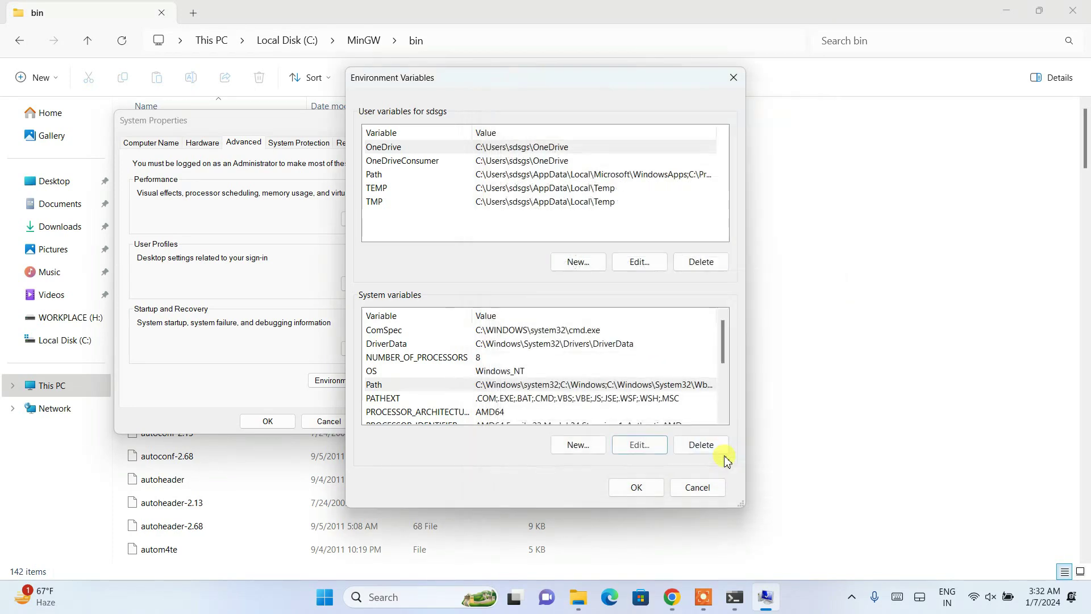
left_click(639, 488)
left_click(269, 421)
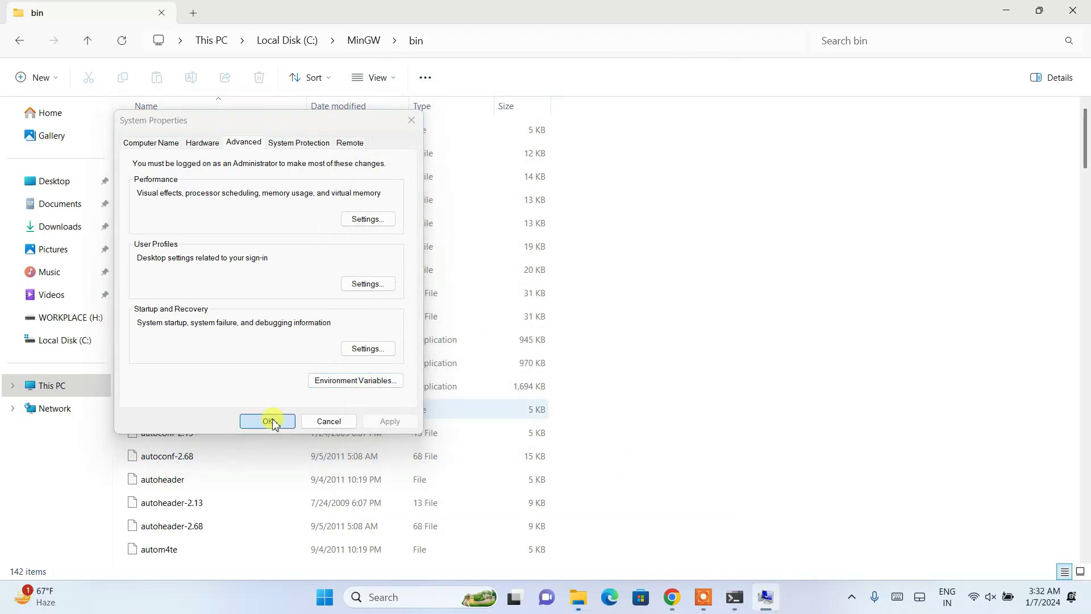
left_click(1004, 10)
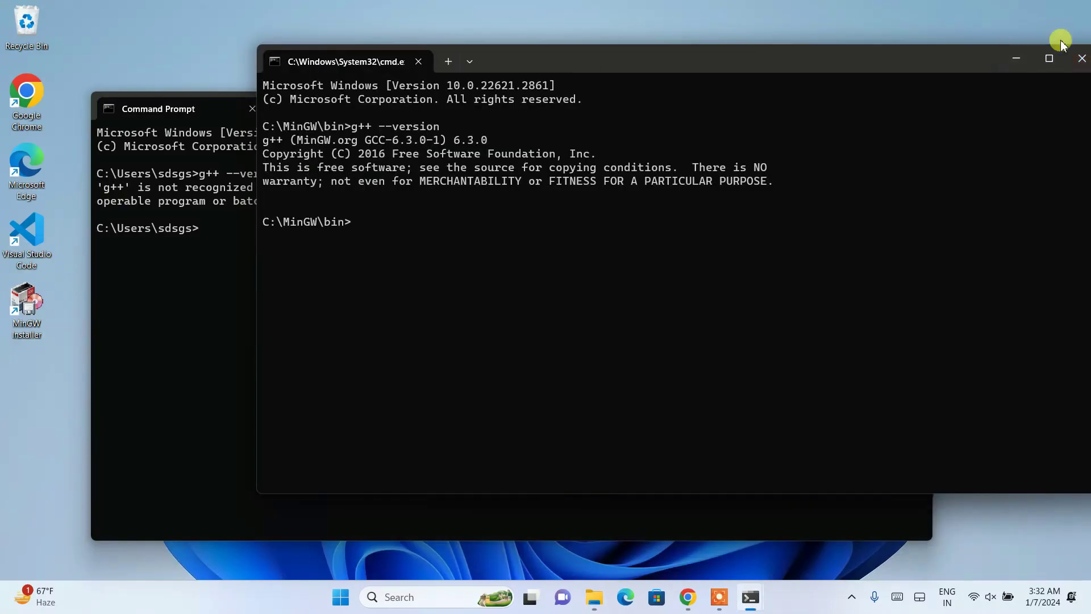
- Close both old cmd windows and launch Command Prompt from Windows search
left_click(1080, 55)
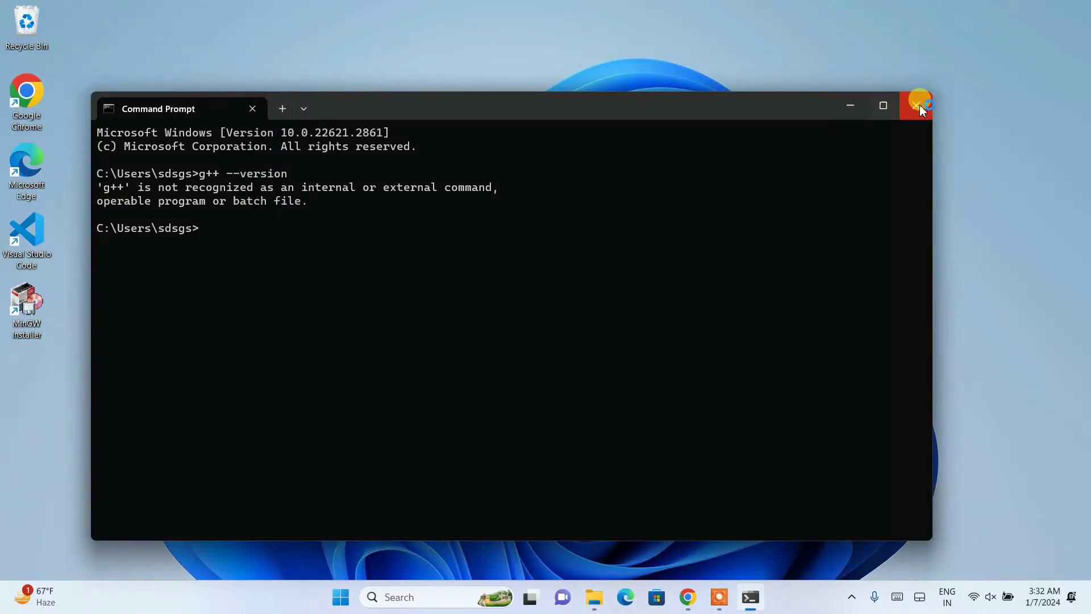
left_click(917, 106)
left_click(444, 597)
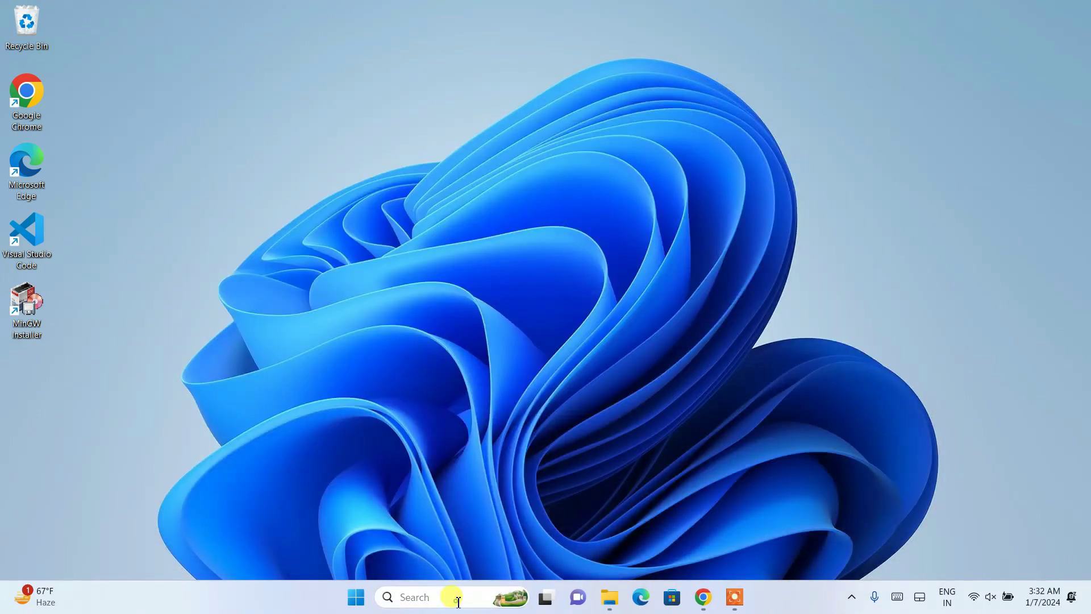
type("cmd")
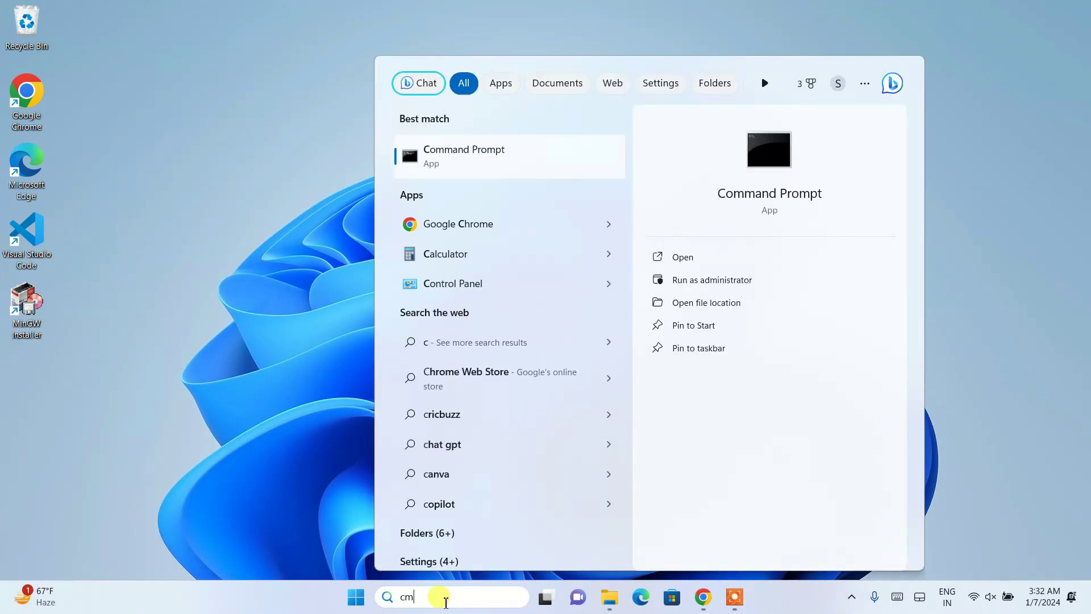
left_click(495, 171)
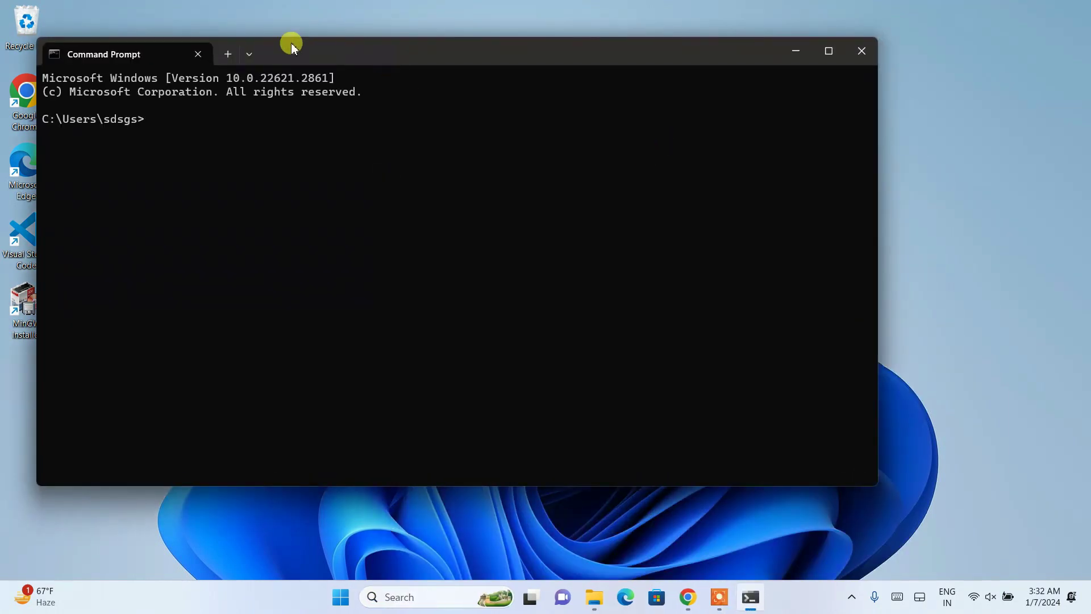
- Run g++ --version at C:\Users\sdsgs, getting MinGW.org GCC-6.3.0-1
left_click_drag(330, 50, 503, 52)
left_click_drag(216, 119, 336, 119)
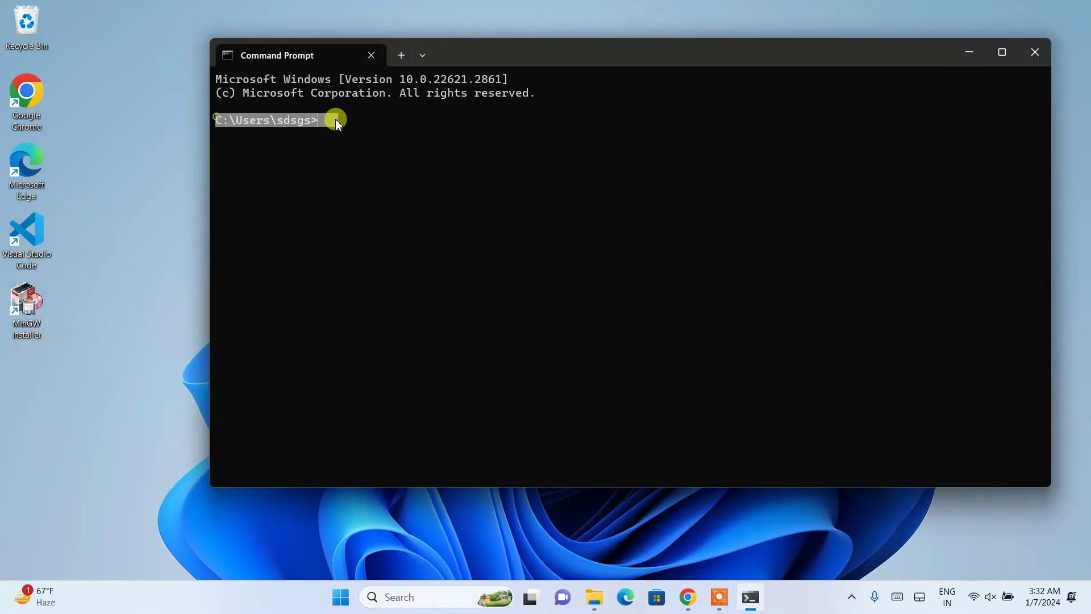
left_click(339, 140)
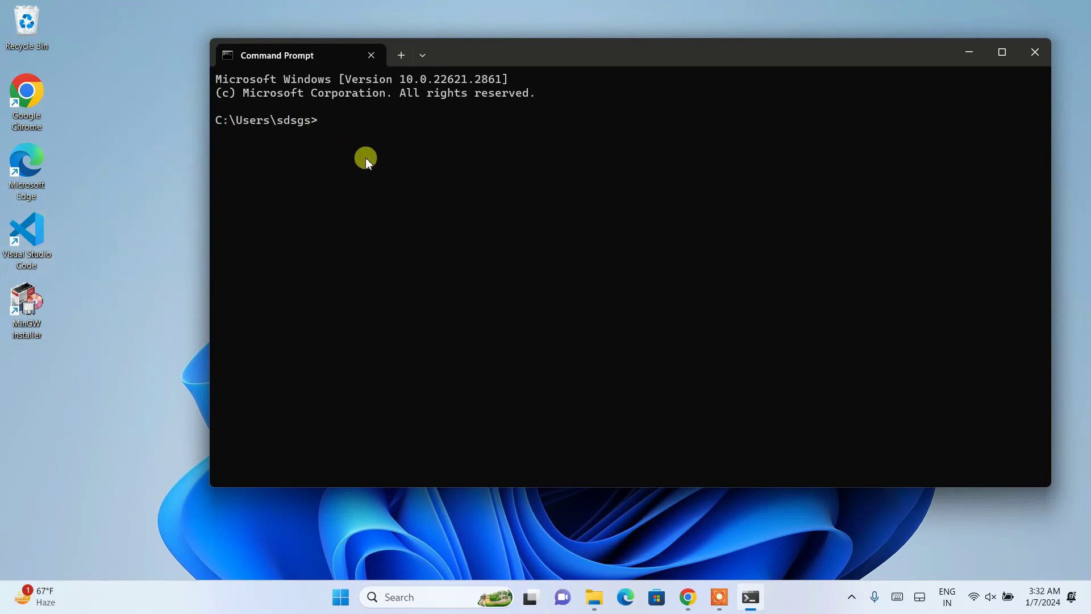
type("g++ --version")
key("Return")
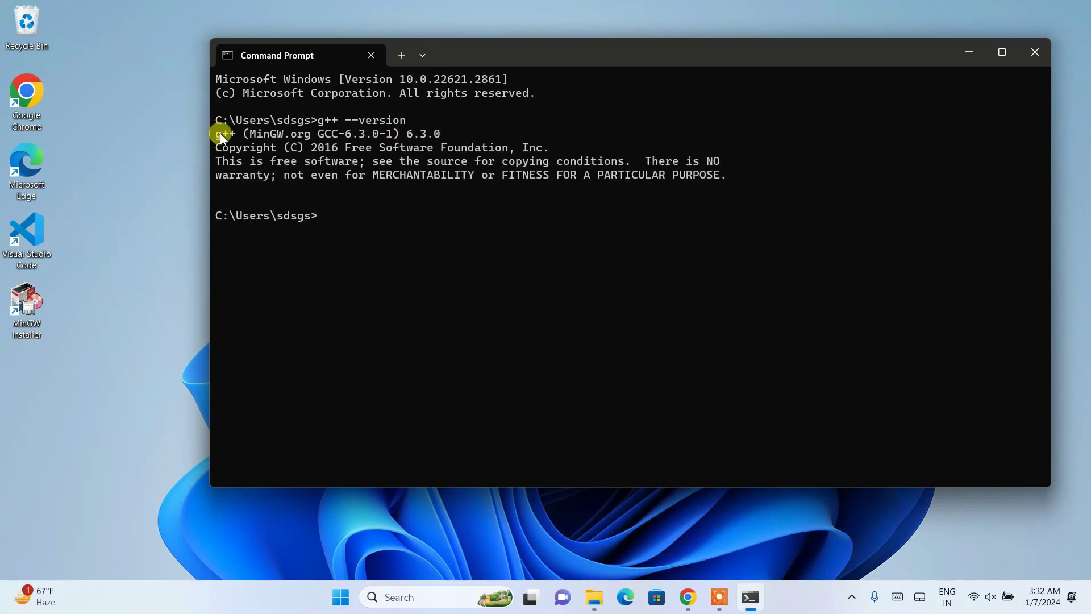
left_click_drag(217, 134, 627, 162)
key("ctrl+c")
- Select and copy the g++ command with its version output
left_click_drag(220, 120, 518, 237)
right_click(517, 239)
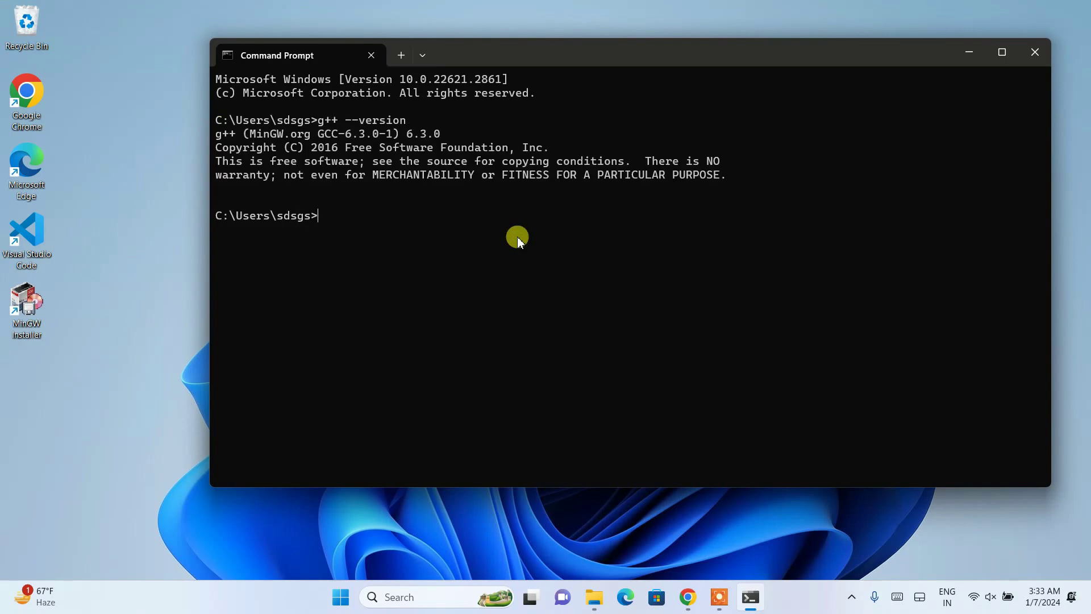
left_click_drag(516, 48, 475, 45)
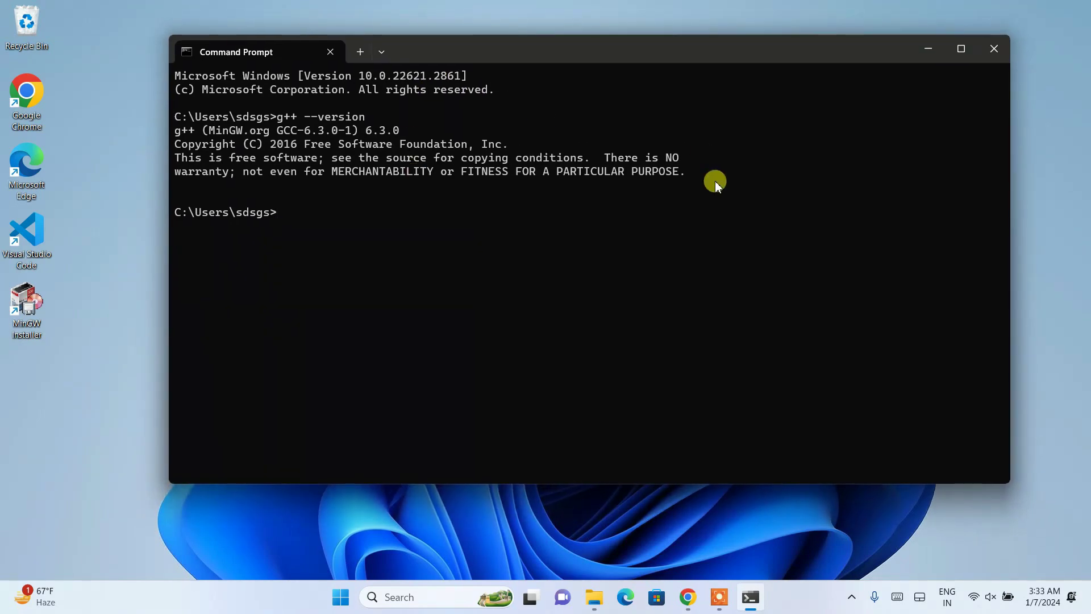
left_click(687, 597)
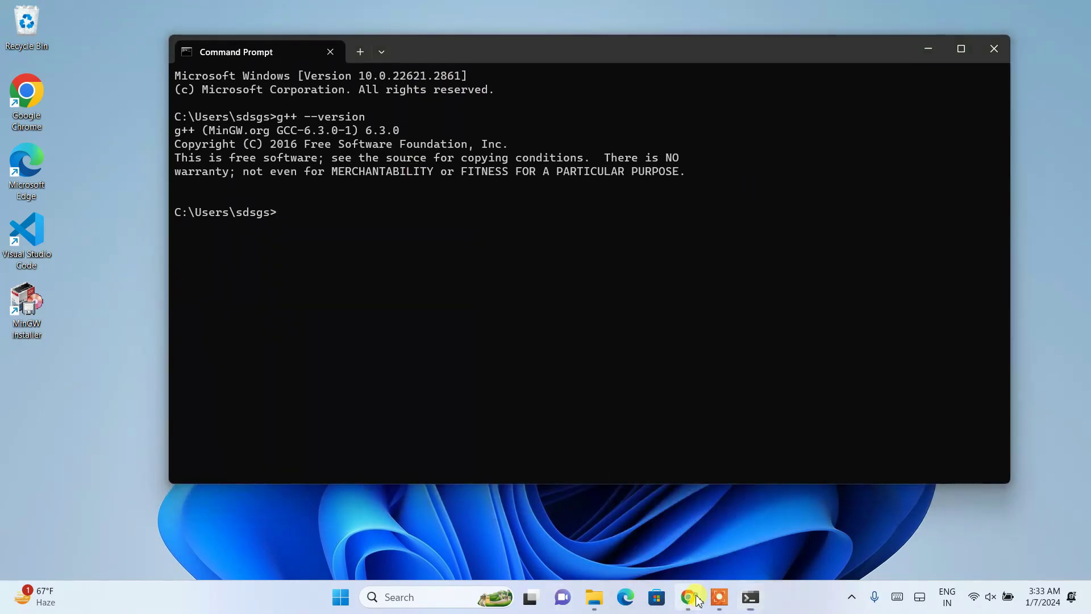
left_click(90, 13)
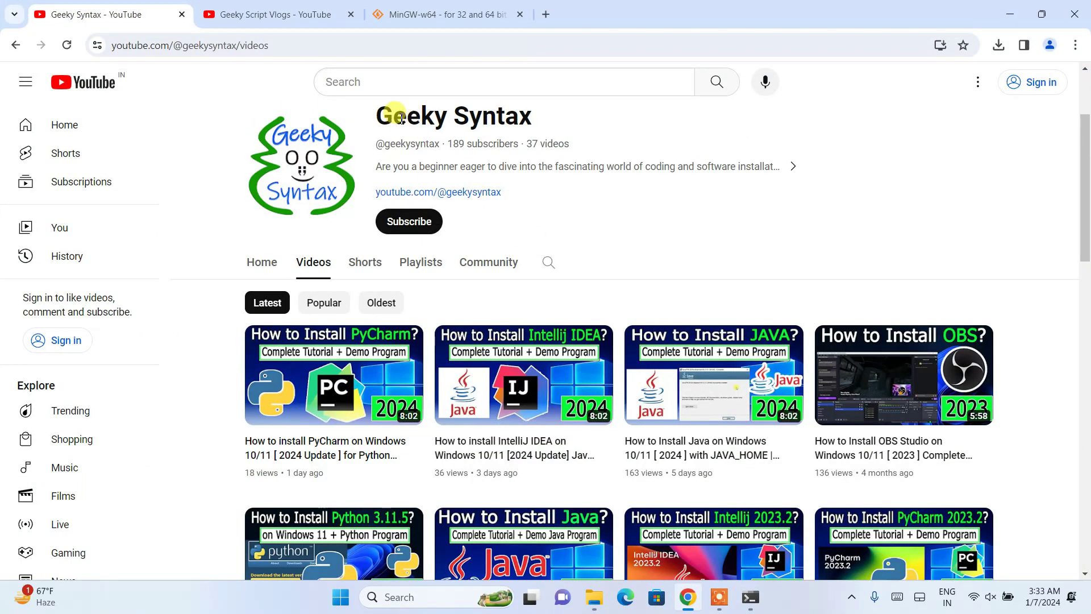
left_click_drag(373, 116, 699, 125)
left_click(619, 126)
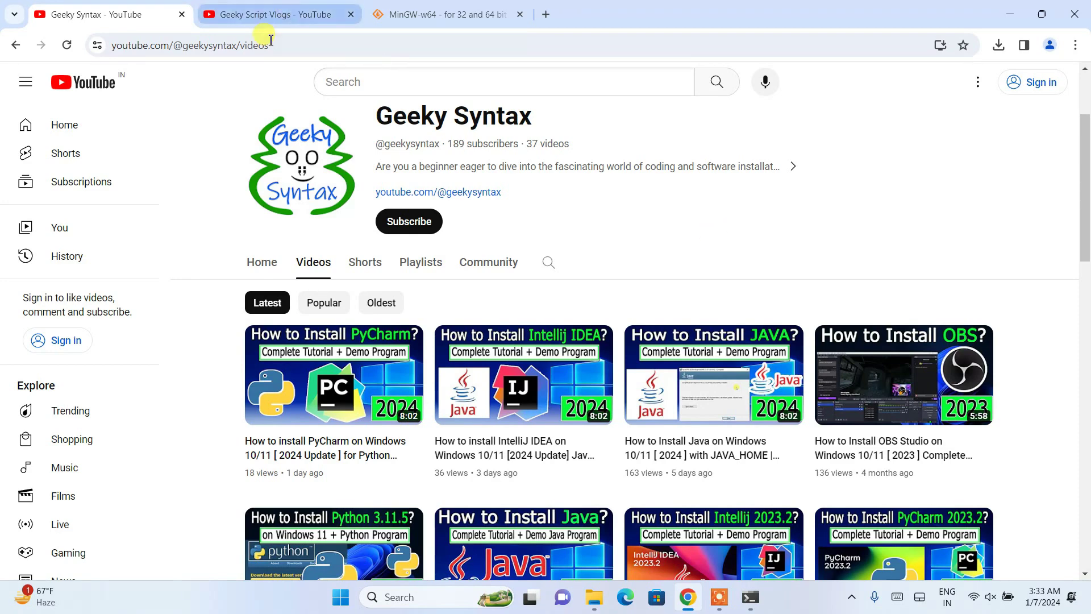
left_click(266, 24)
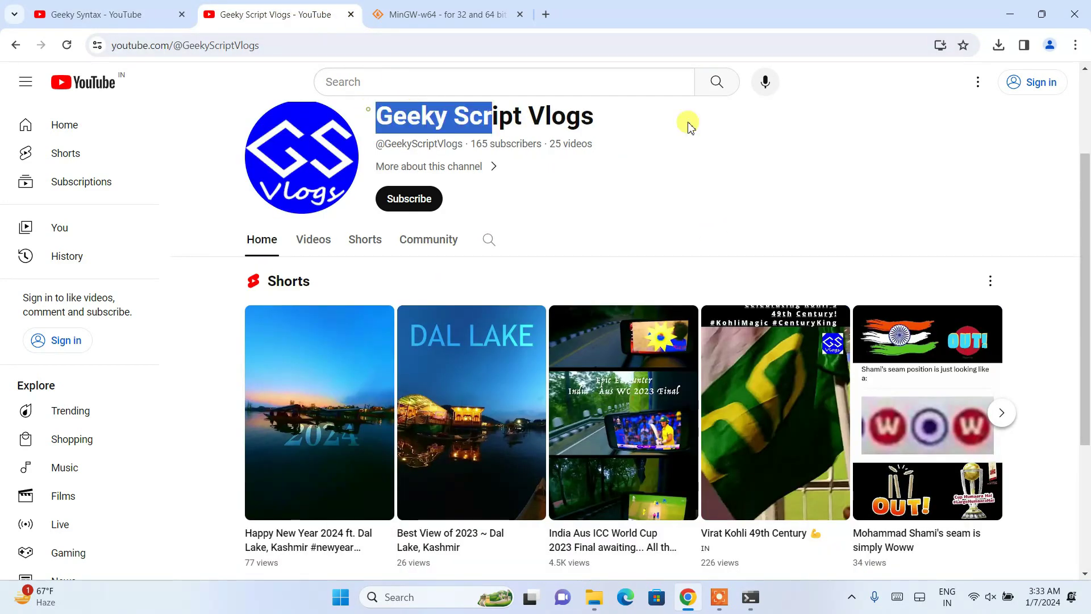
left_click_drag(367, 109, 673, 124)
left_click(673, 125)
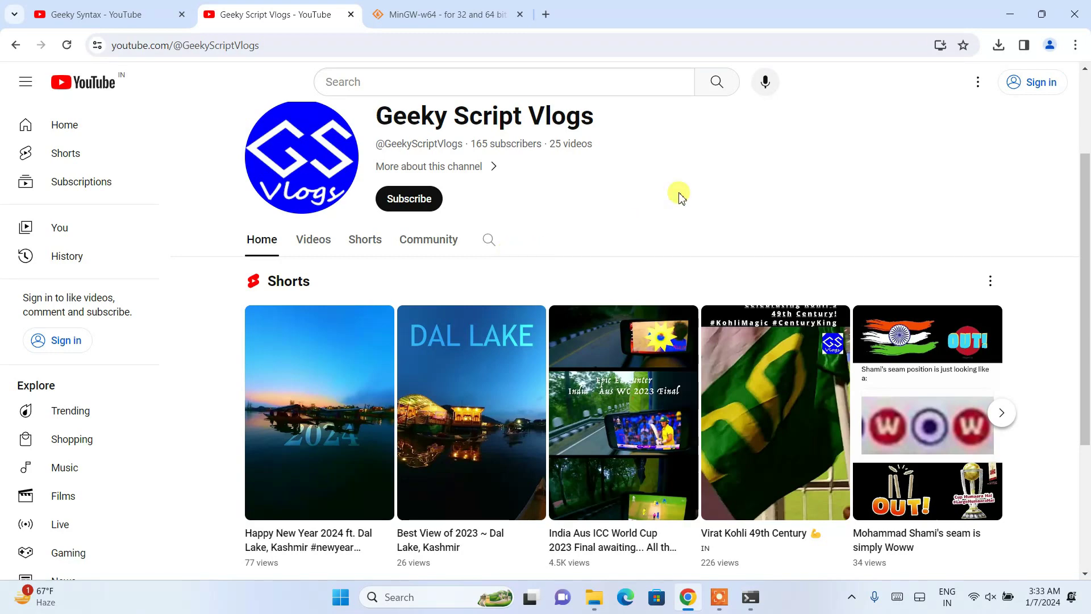
scroll(652, 195, "down", 2)
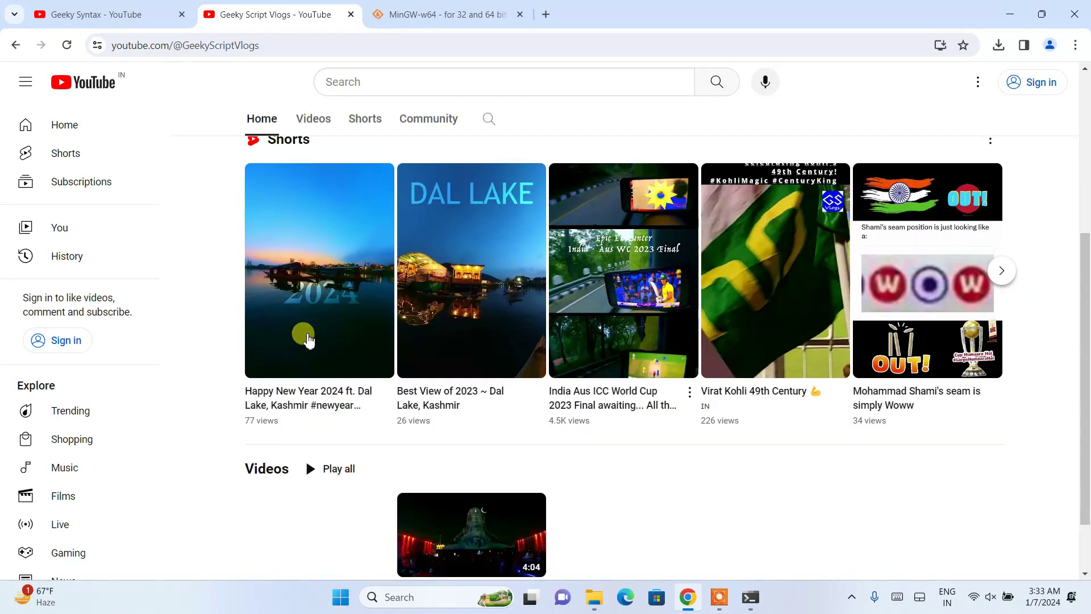
left_click(344, 239)
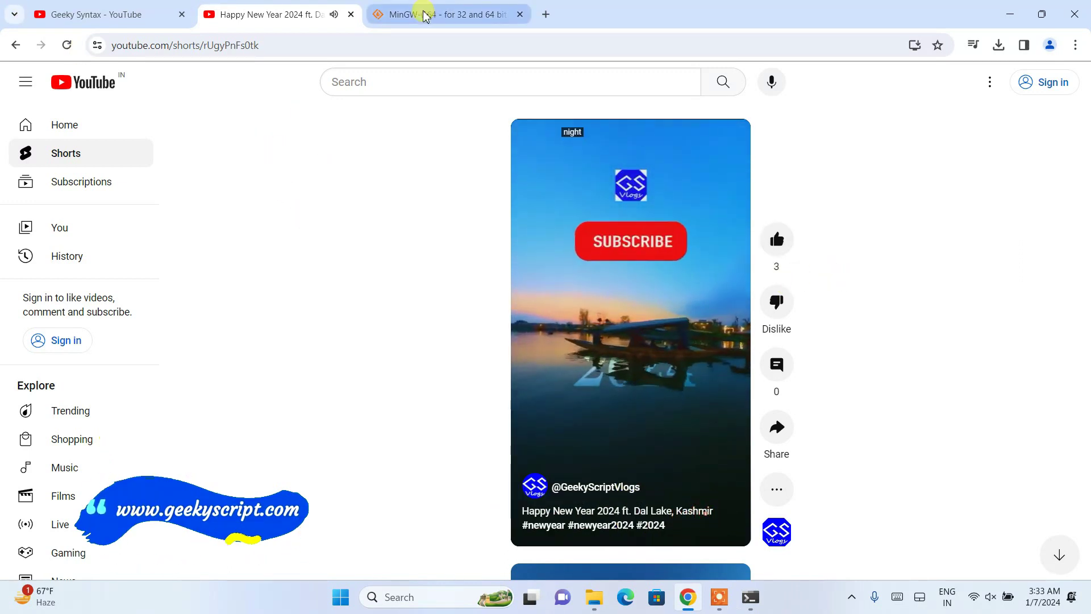
left_click(1009, 18)
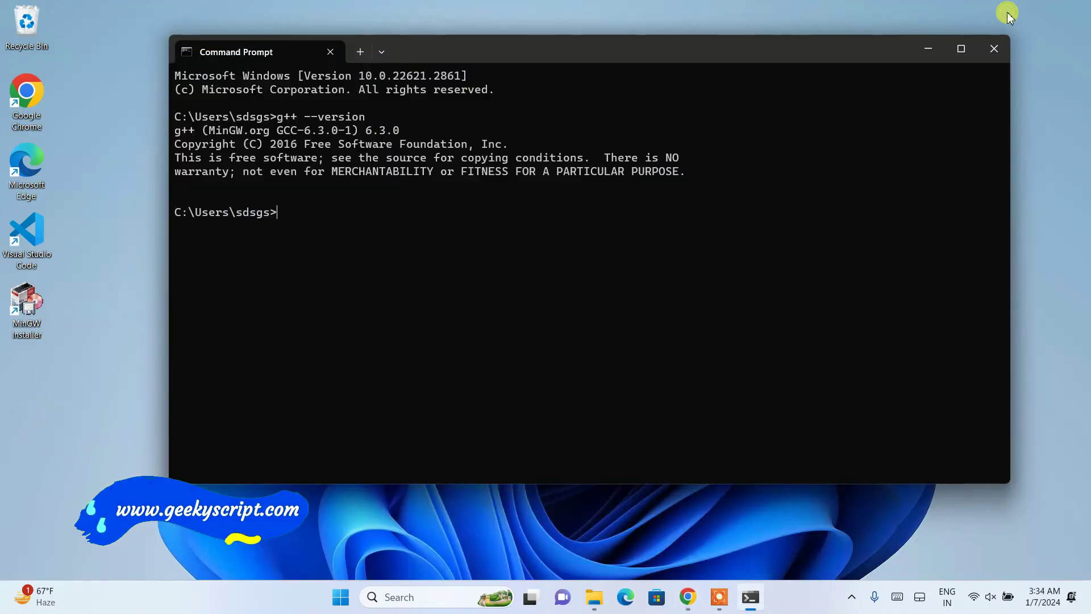